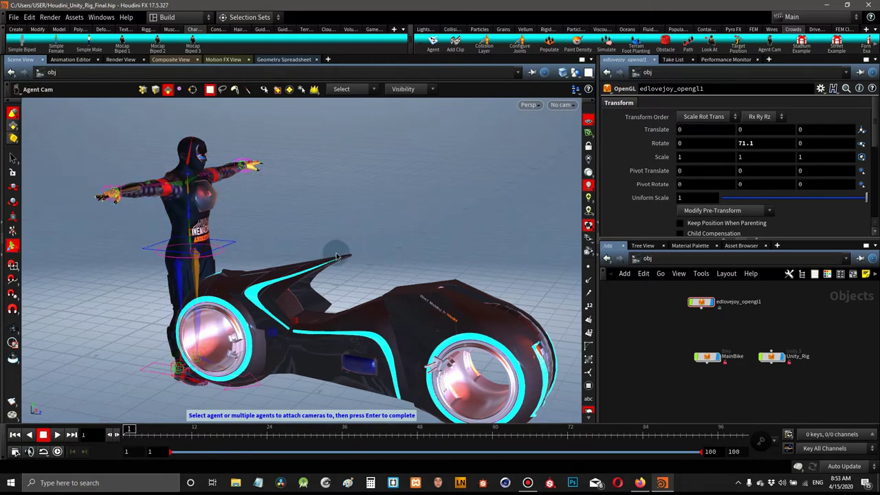
key(Escape)
drag(336, 257, 550, 235)
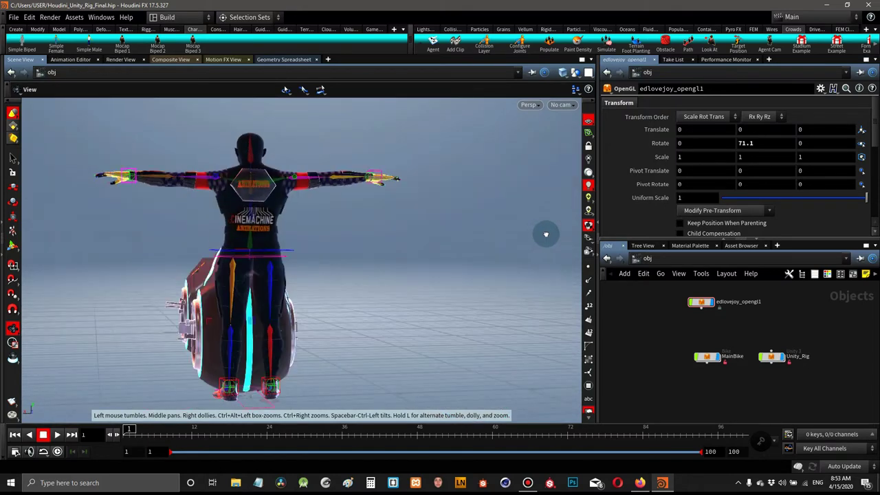
drag(459, 251, 305, 255)
key(Return)
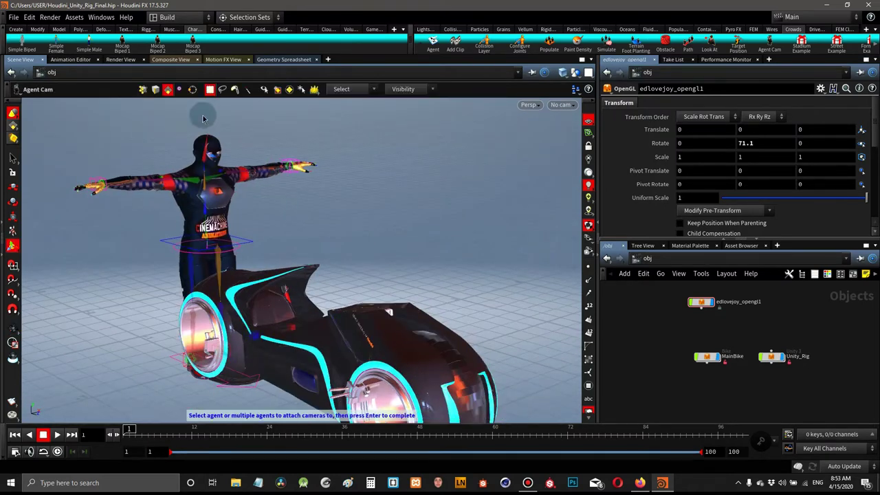
key(Return)
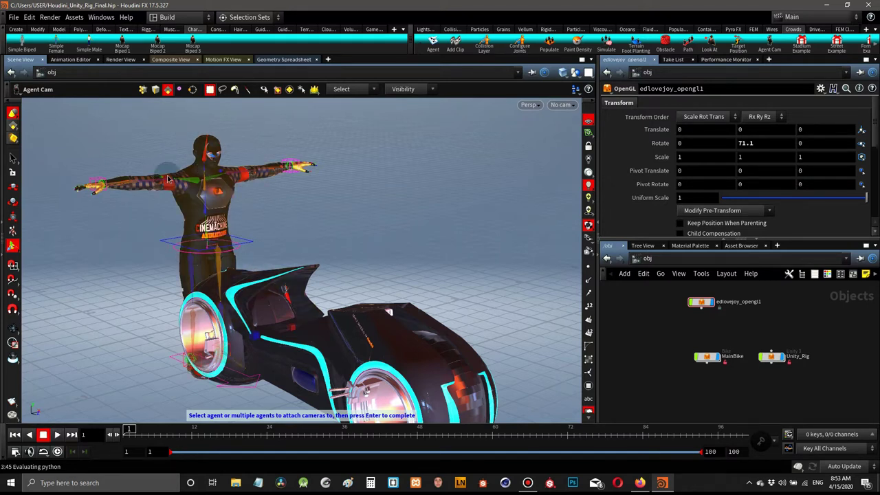
click(215, 188)
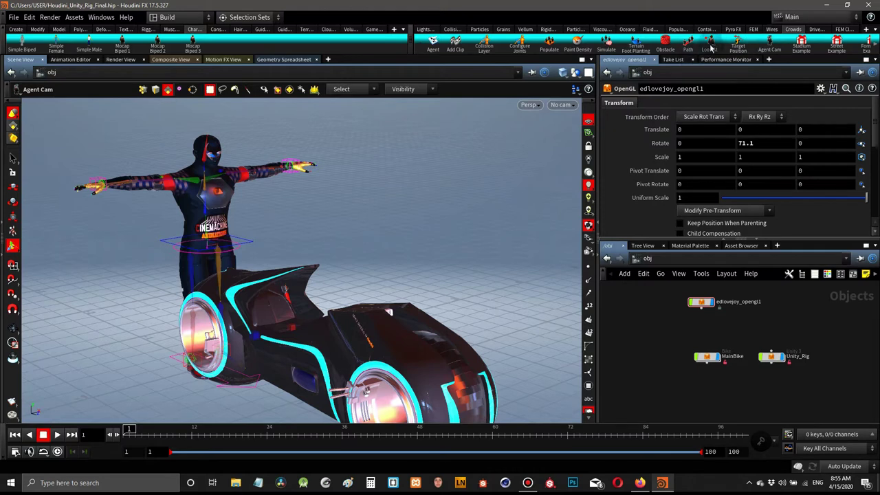
click(769, 44)
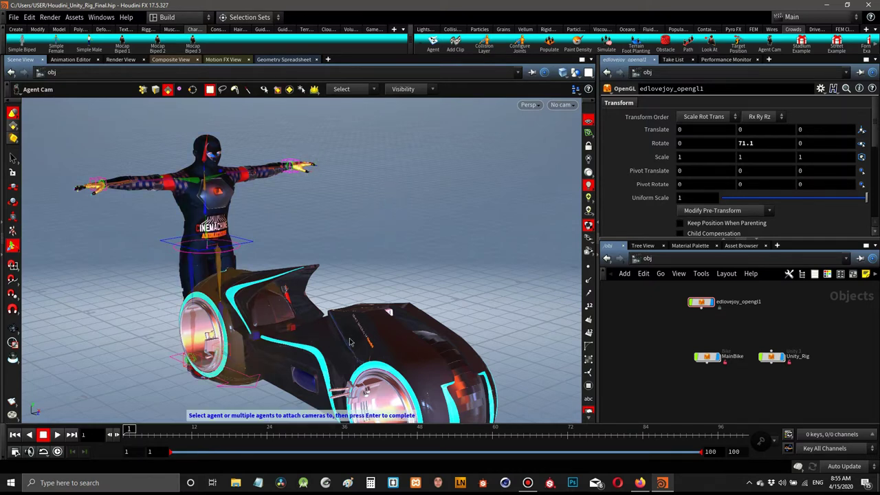
- Orbit to a side view, return to Agent Cam, and hide the MainBike object
key(Escape)
drag(376, 299, 452, 296)
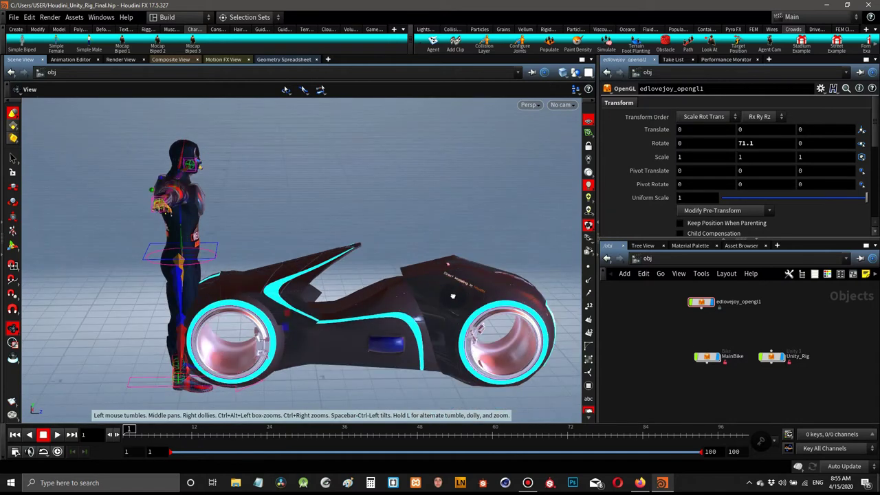
key(Escape)
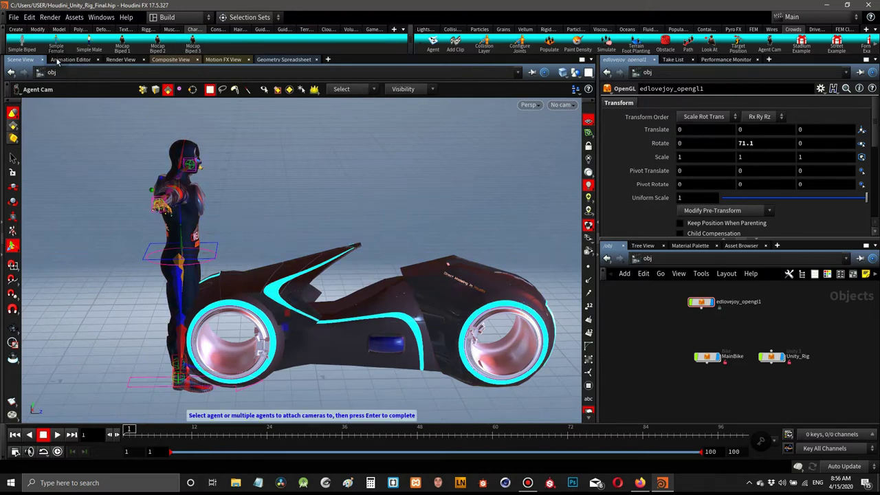
click(720, 345)
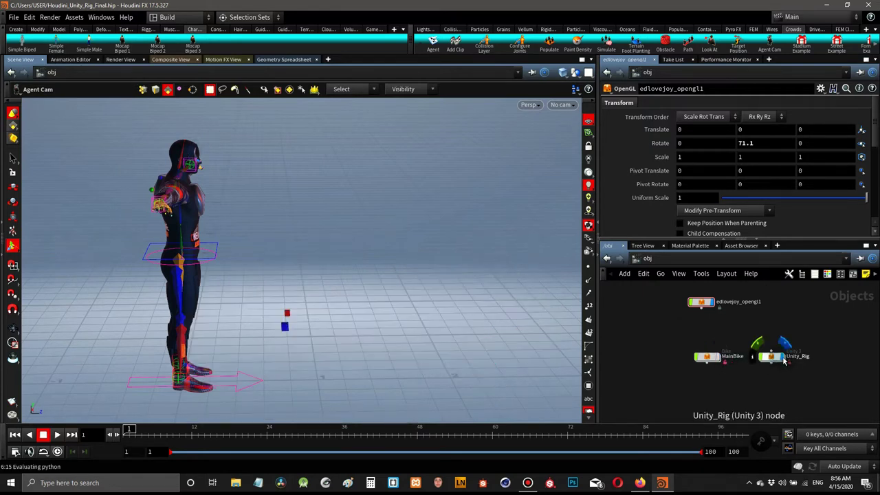
- Hide the Unity_Rig character and place Mocap Biped 1 characters from the shelf
click(782, 360)
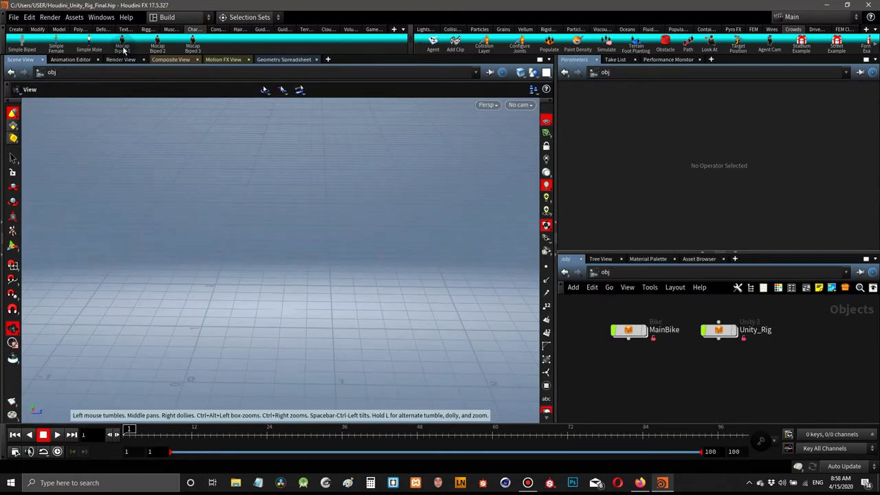
click(124, 48)
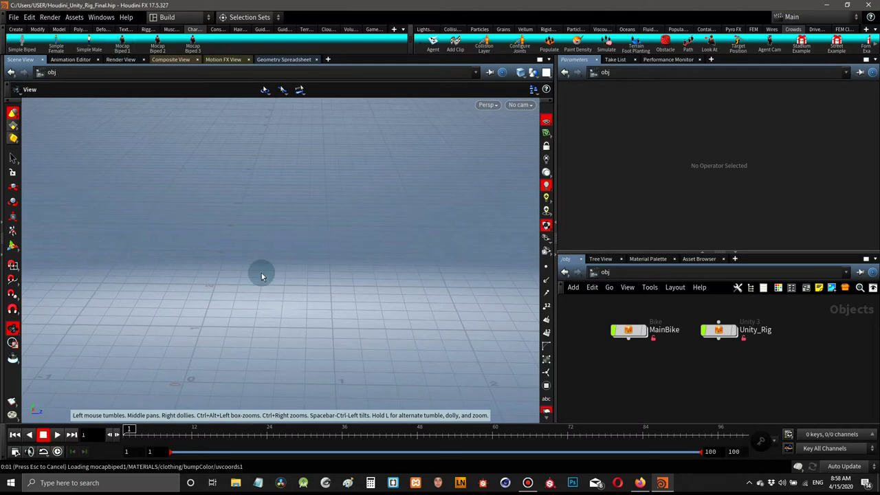
key(Return)
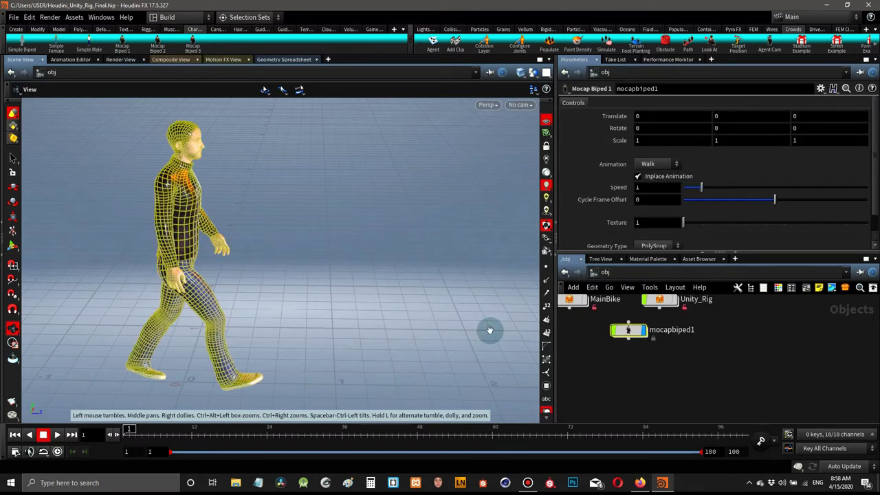
click(527, 309)
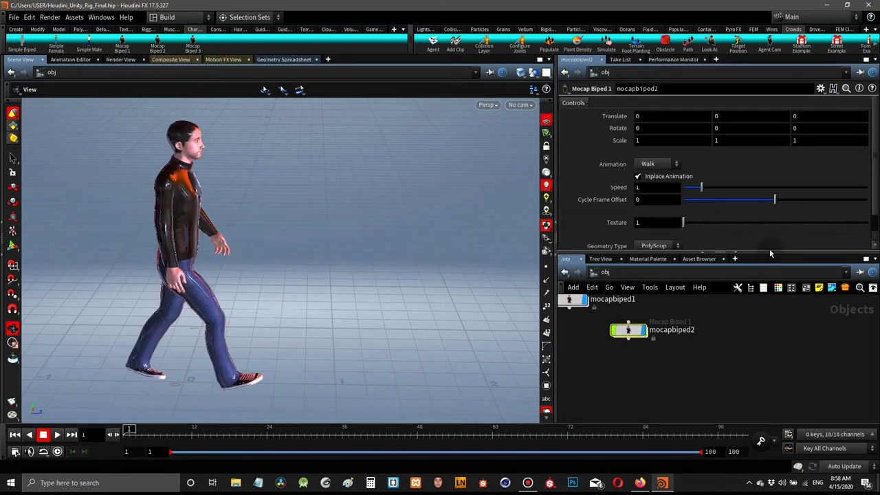
- Turn on in-place animation, keep the Walk clip, then delete the mocap biped node
drag(769, 251, 722, 273)
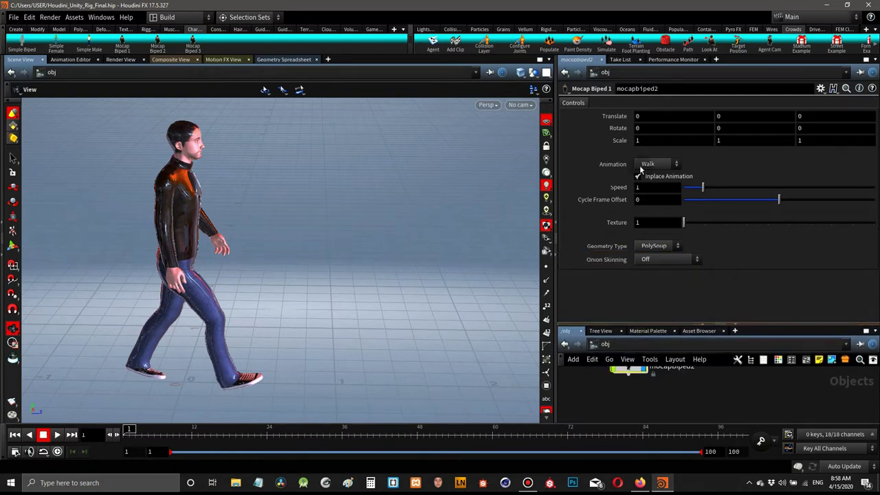
click(637, 176)
click(654, 168)
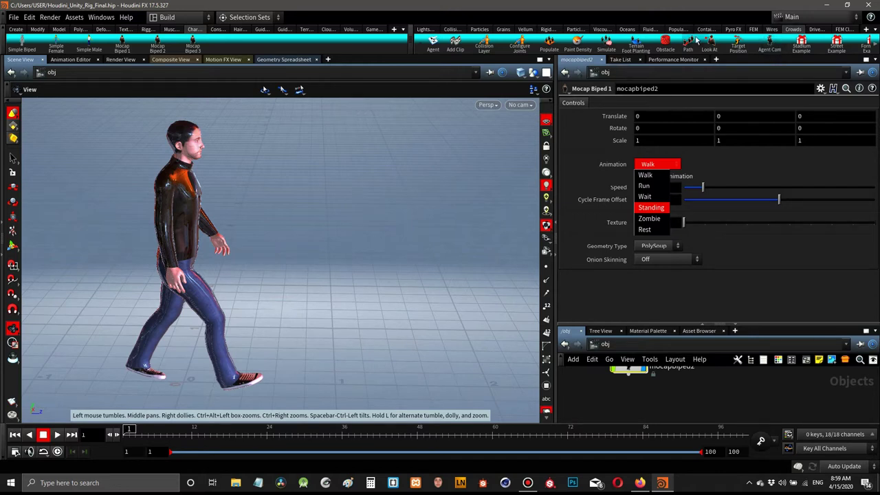
click(610, 333)
mouse_move(677, 365)
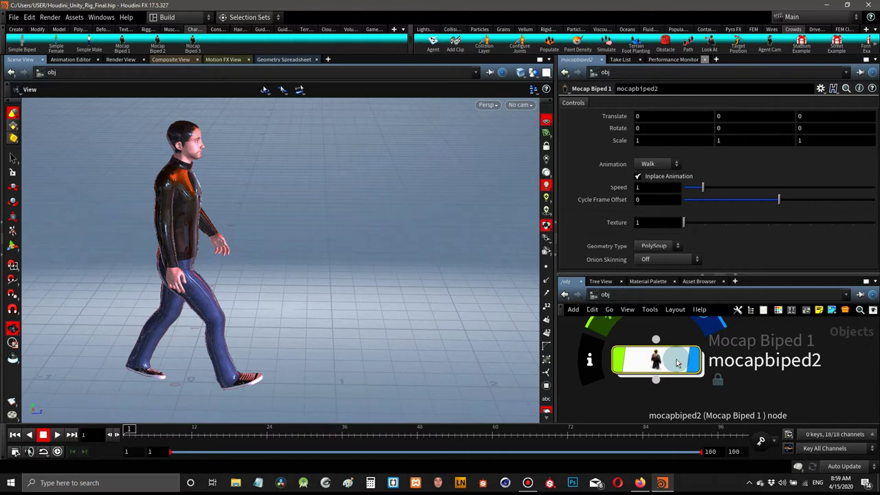
key(Delete)
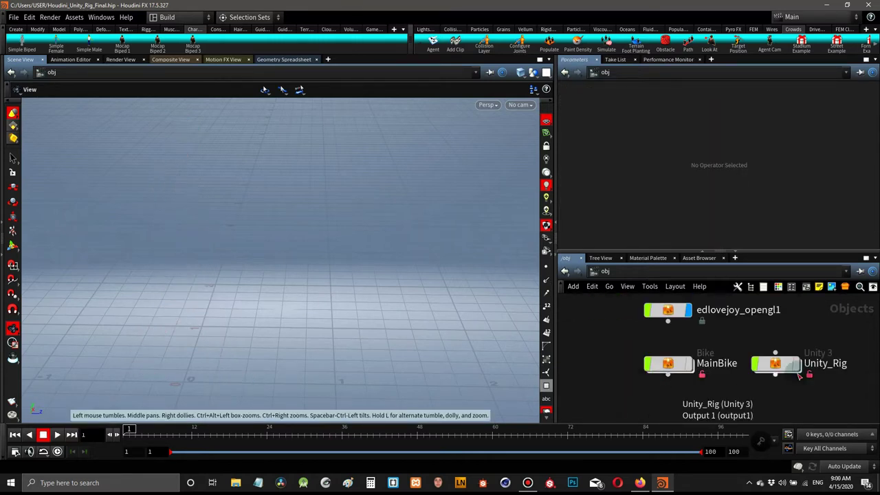
- Show Unity_Rig again, orbit to the character's front, and bring up the File menu
click(797, 369)
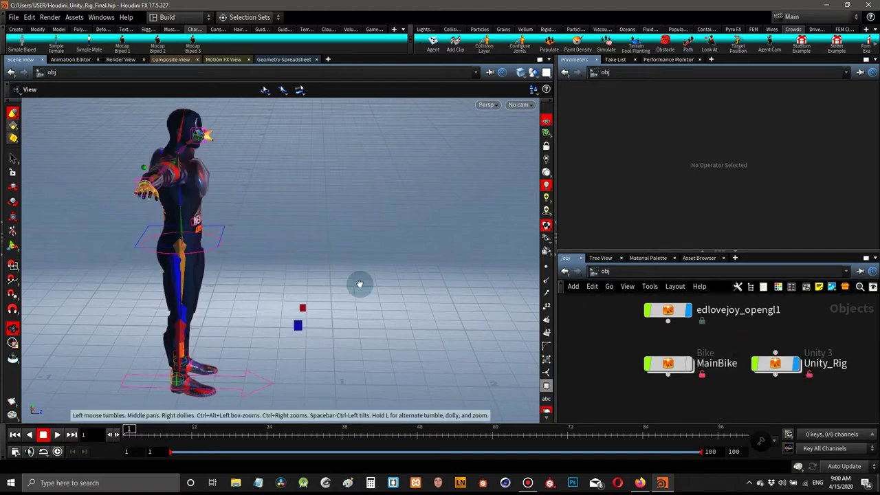
drag(298, 235, 252, 238)
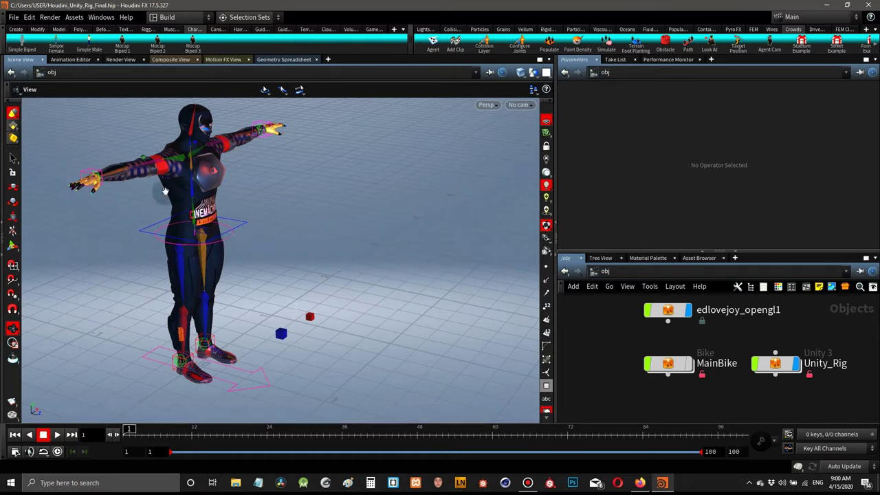
click(15, 18)
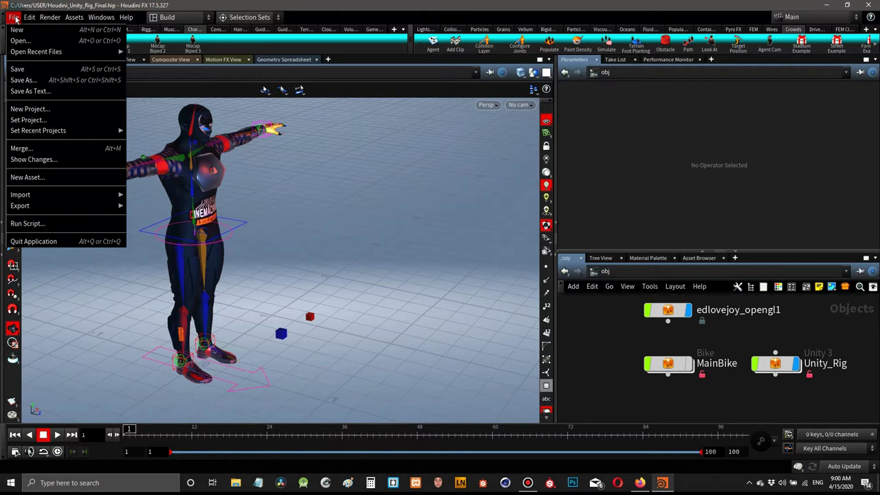
- Start an FBX export and set the output file to Desktop\Hou_UE4\UE4_Anim.fbx
mouse_move(45, 206)
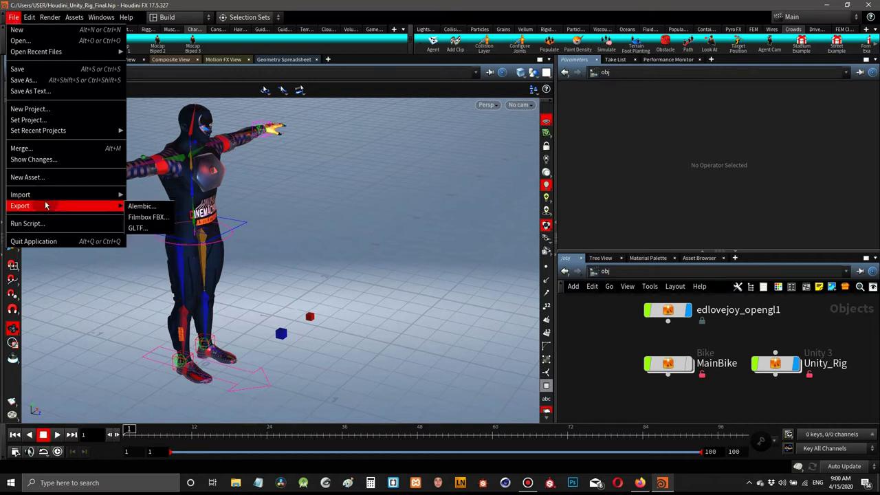
click(149, 219)
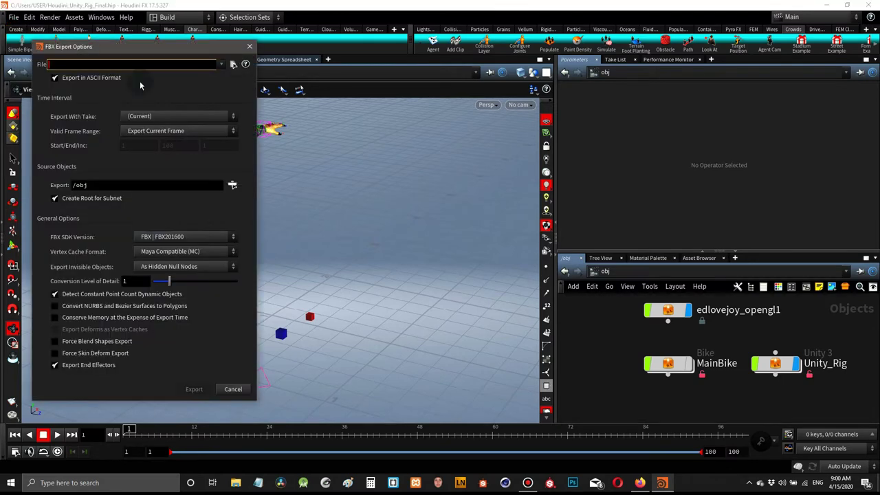
drag(145, 49, 217, 57)
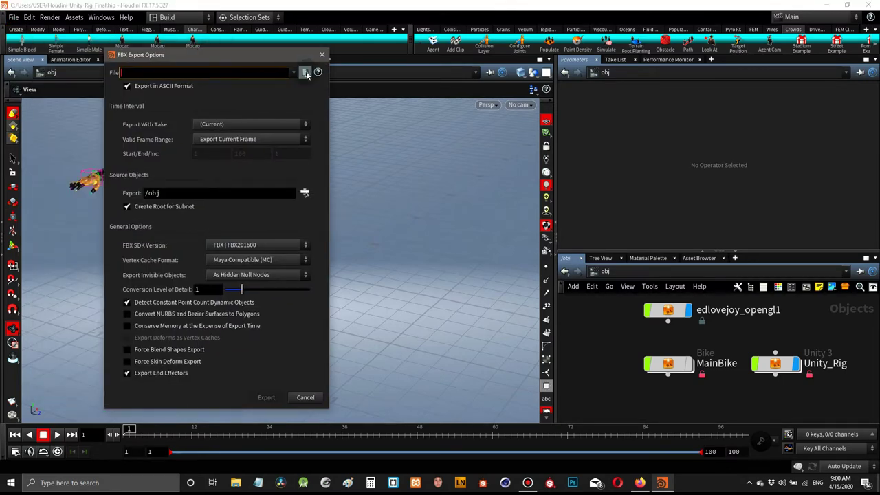
click(306, 73)
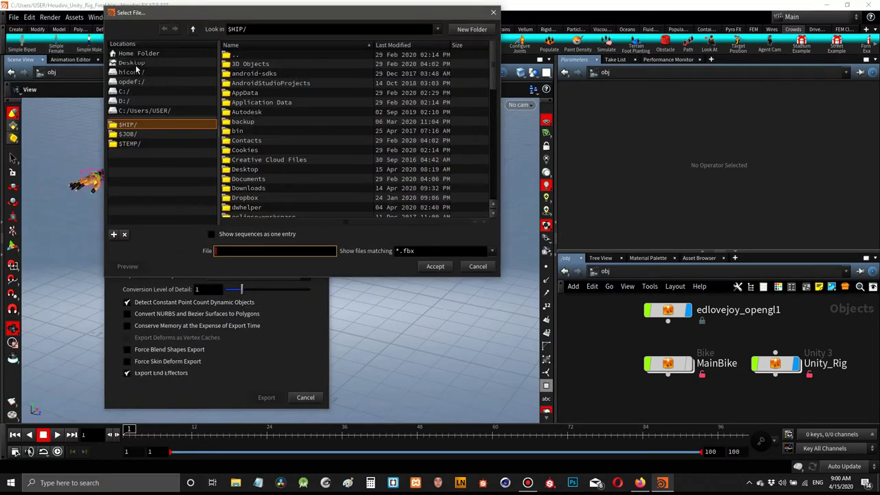
click(132, 62)
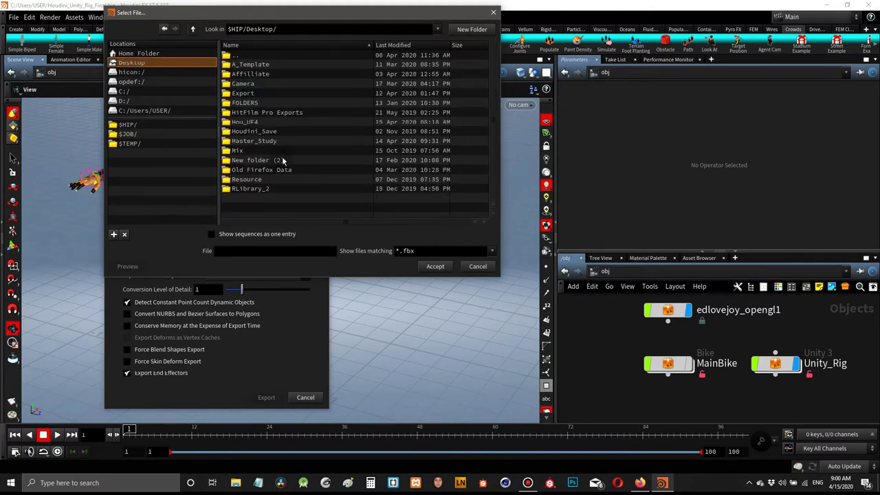
double_click(252, 121)
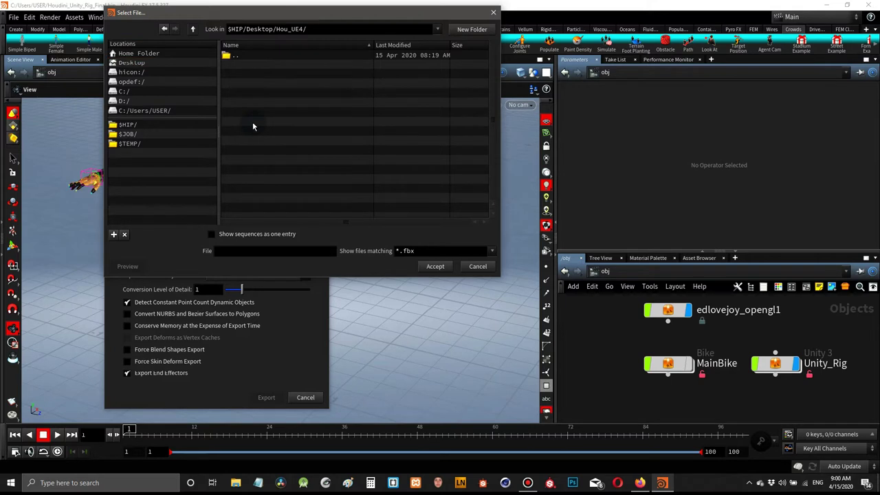
click(306, 250)
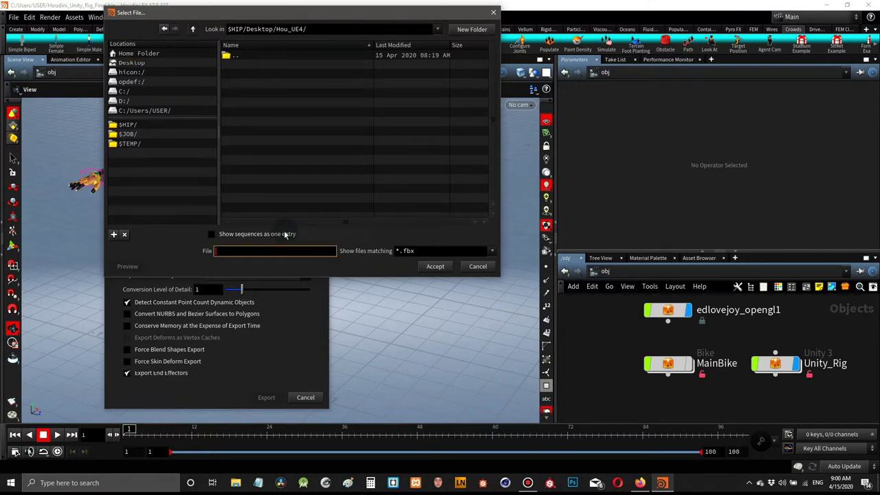
text(UE4_Anim.f)
key(BackSpace)
click(432, 268)
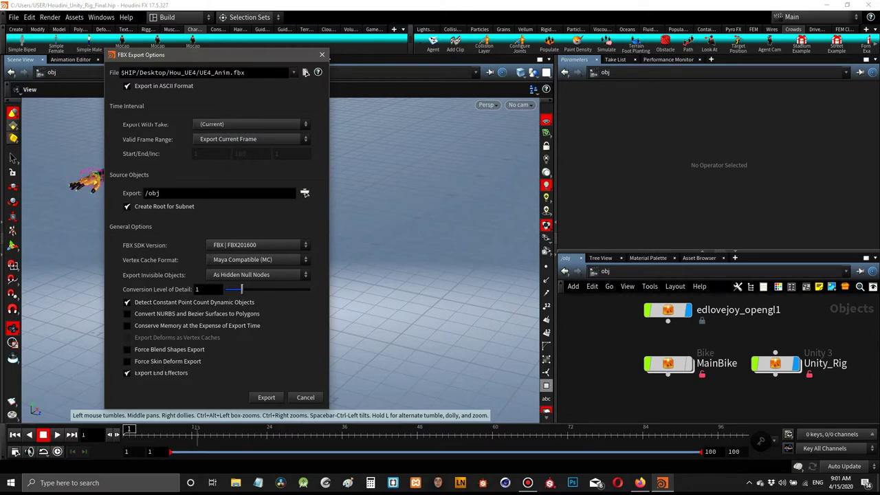
- Export frame range 1–100 and set /obj/Unity_Rig as the export source
click(237, 140)
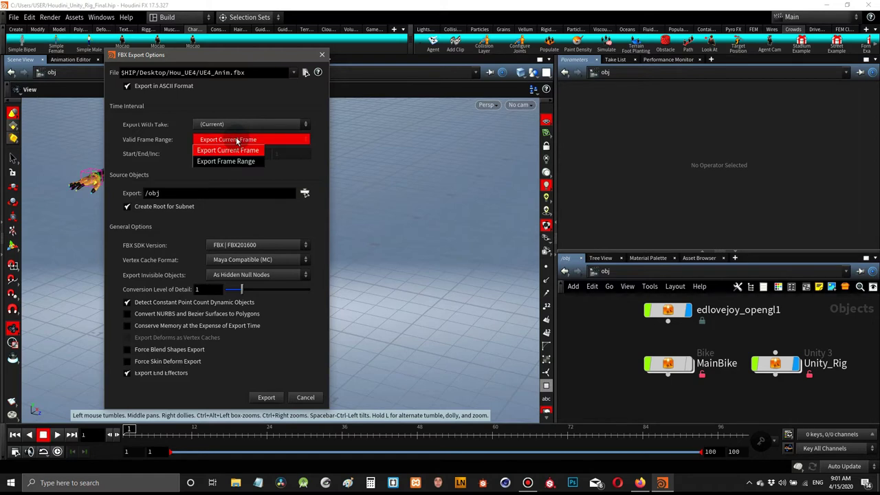
click(229, 161)
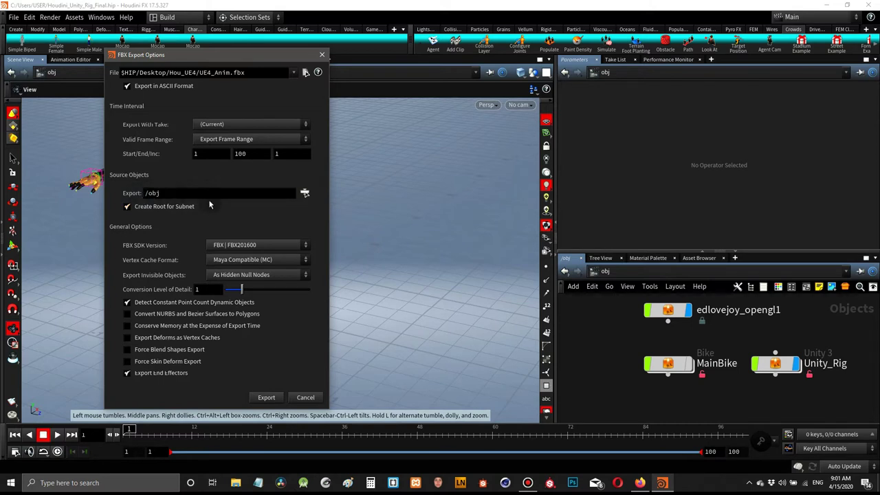
mouse_move(795, 367)
drag(795, 368, 202, 194)
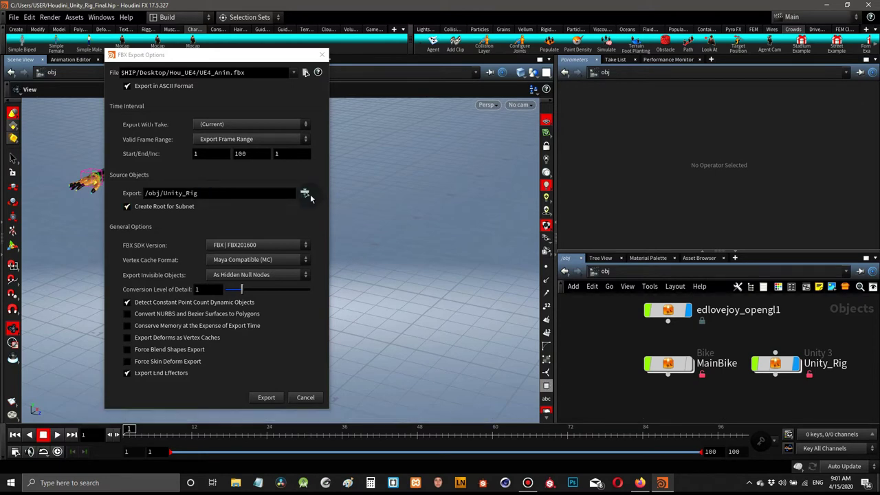
click(305, 193)
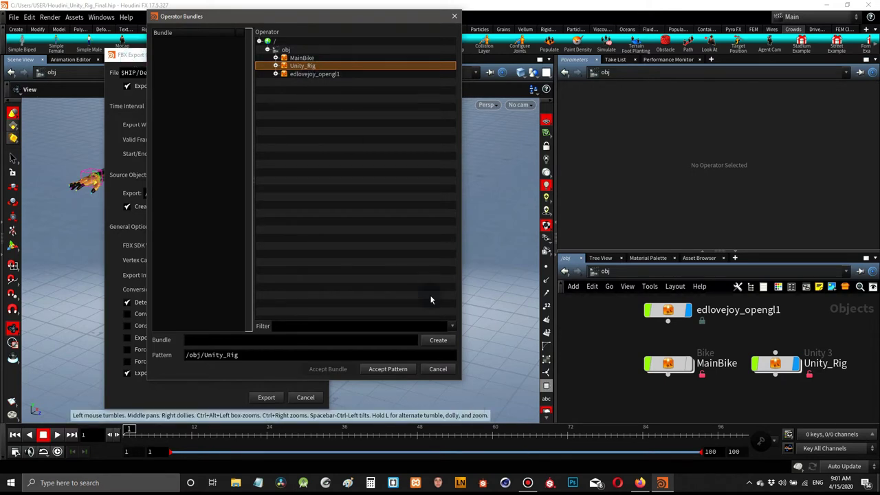
click(438, 368)
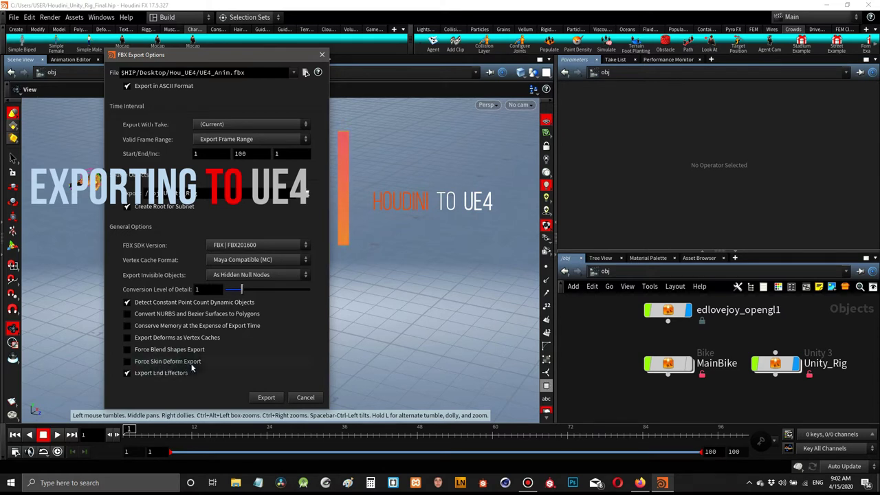
- Check Force Skin Deform Export in the FBX Export Options
click(126, 361)
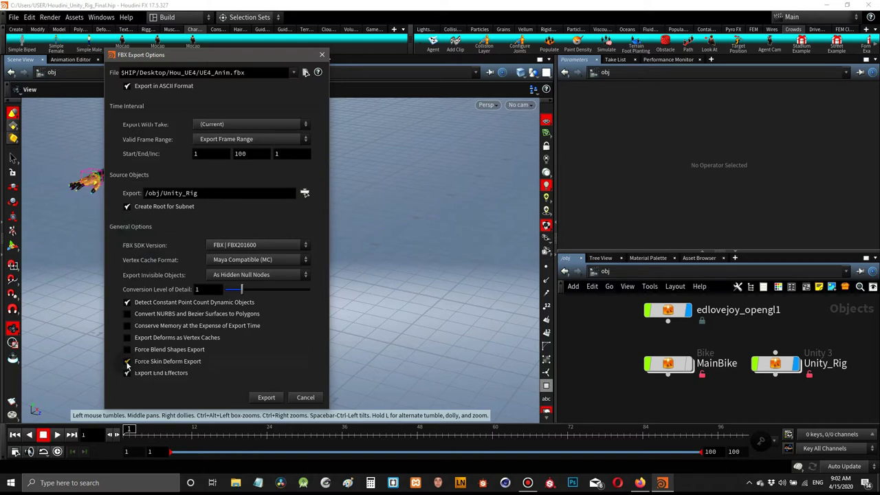
- Re-toggle Force Skin Deform Export on and export UE4_Anim.fbx
click(127, 362)
click(129, 362)
click(267, 398)
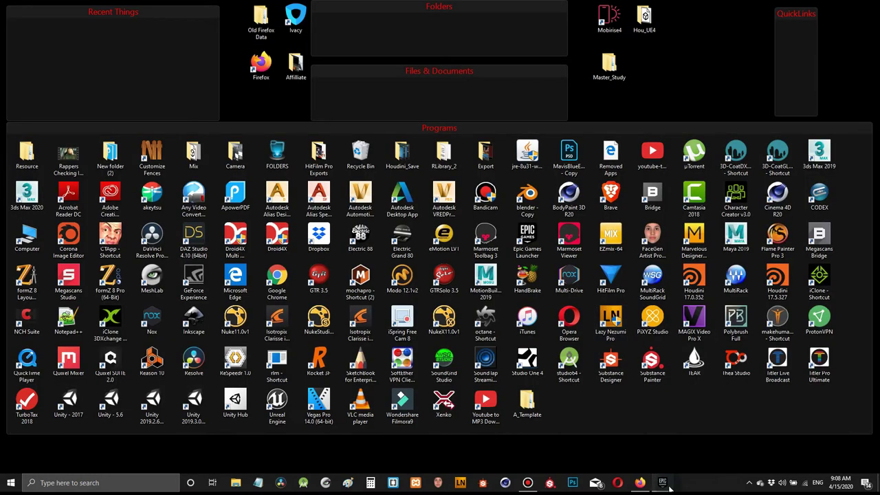
- Launch Unreal Engine 4.23.0 from the Epic Games Launcher
click(663, 484)
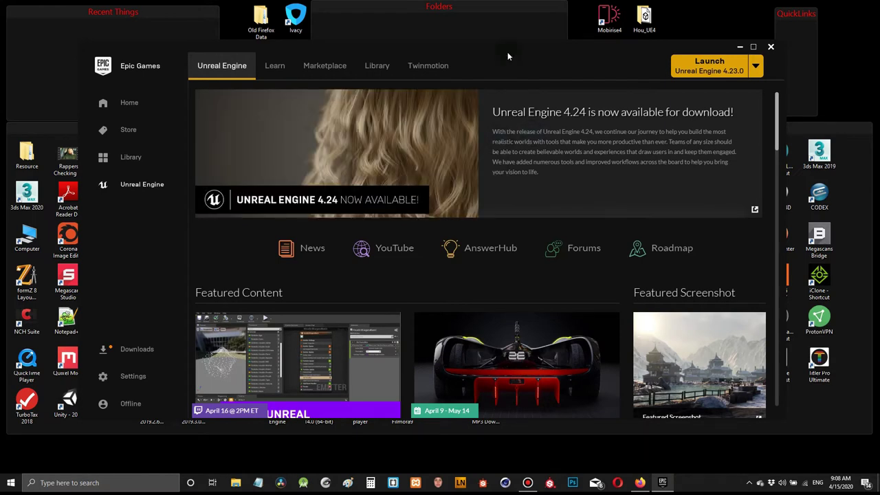
click(755, 68)
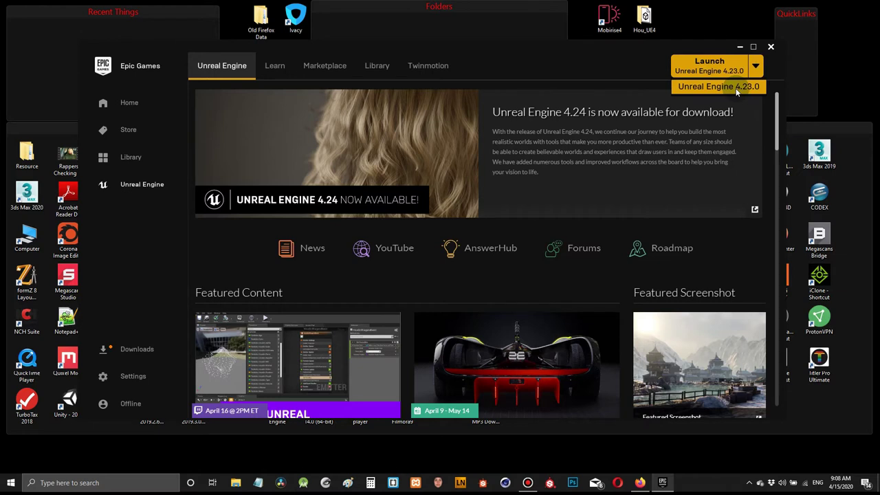
click(736, 89)
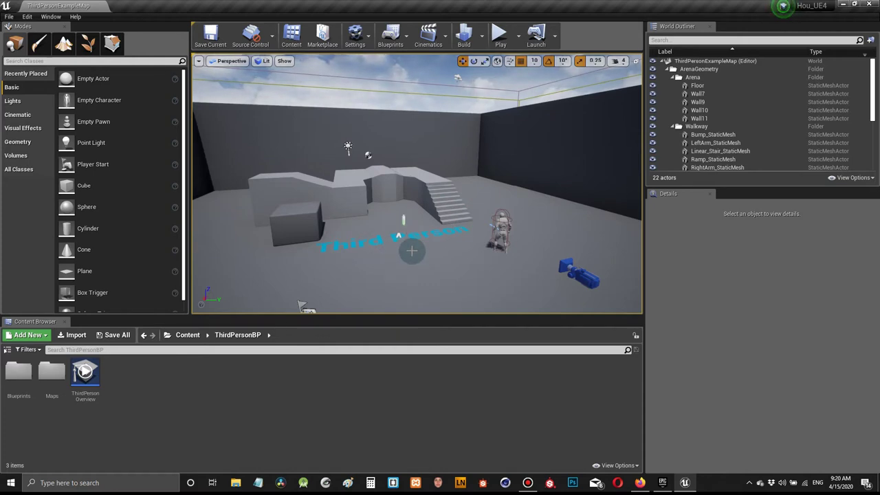
- Create and open a Hou_UE4 folder under Content, then switch to File Explorer
click(188, 335)
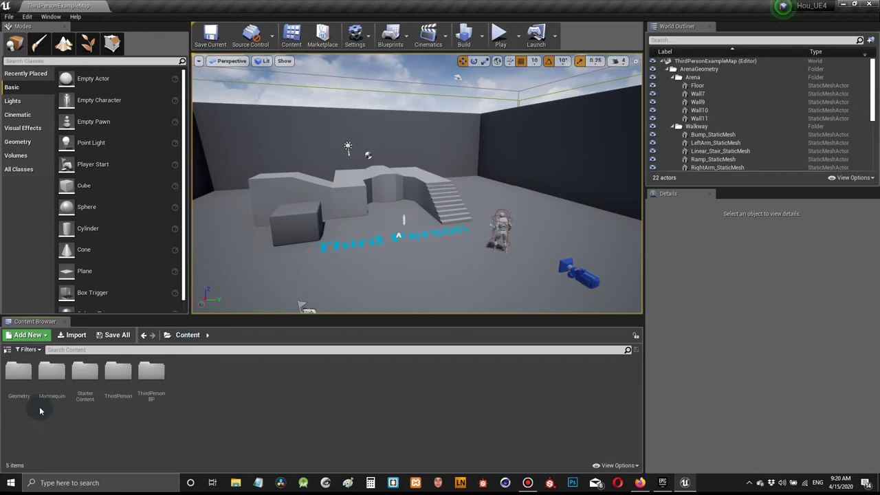
right_click(189, 377)
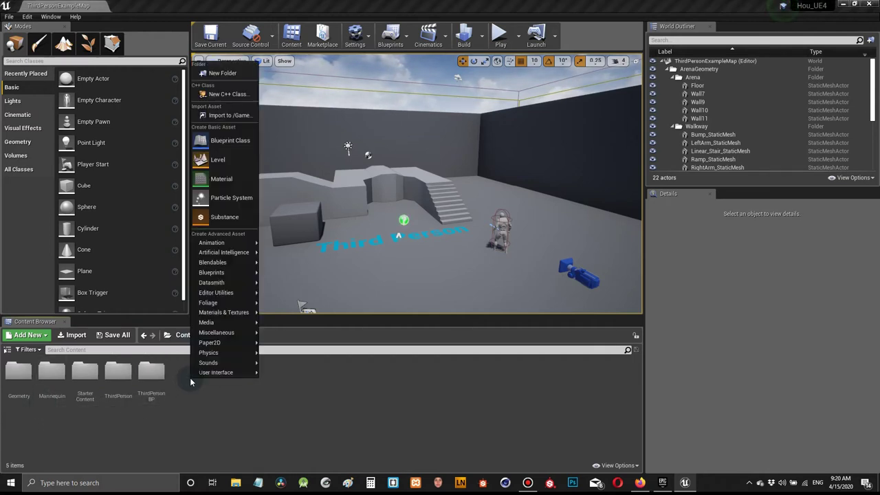
click(222, 73)
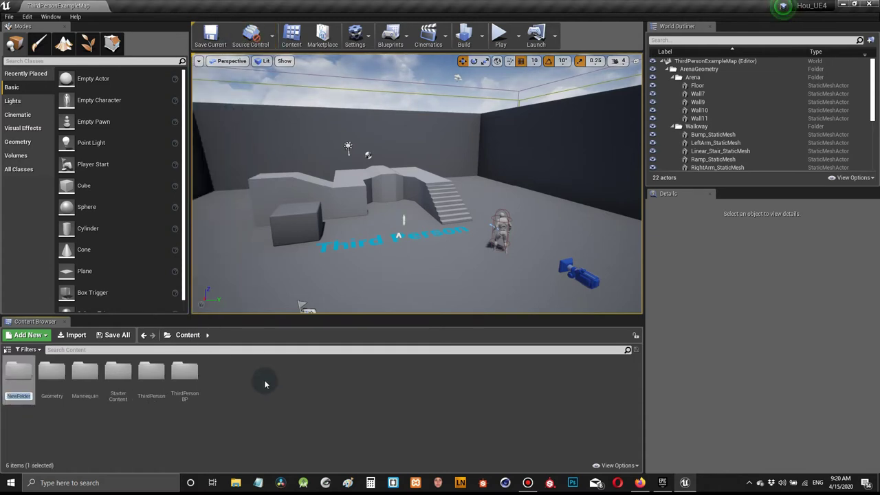
text(Hou_)
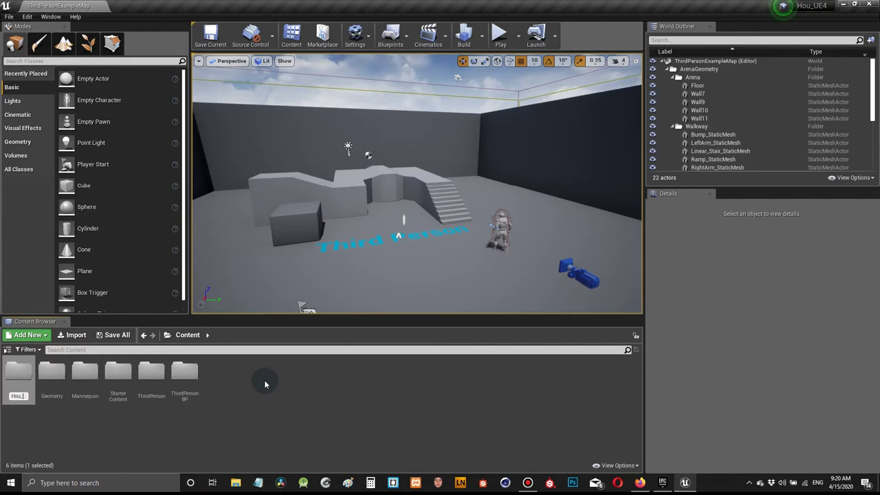
text(UE)
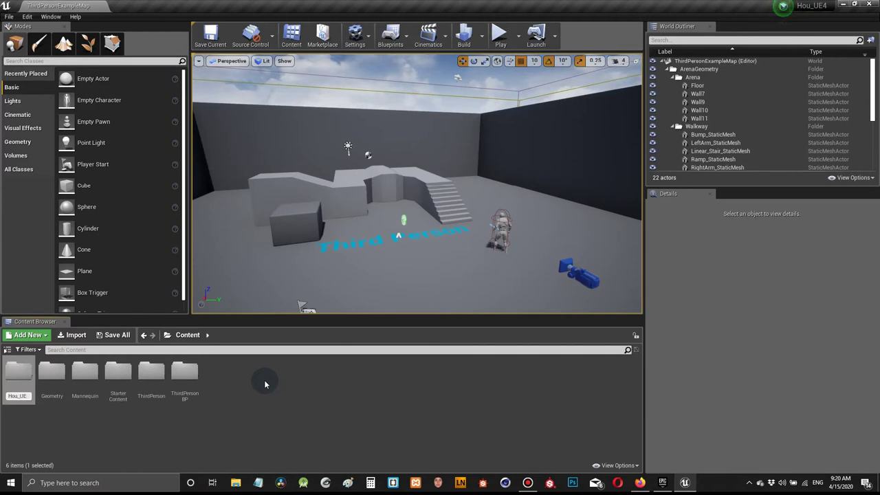
text(4)
key(Return)
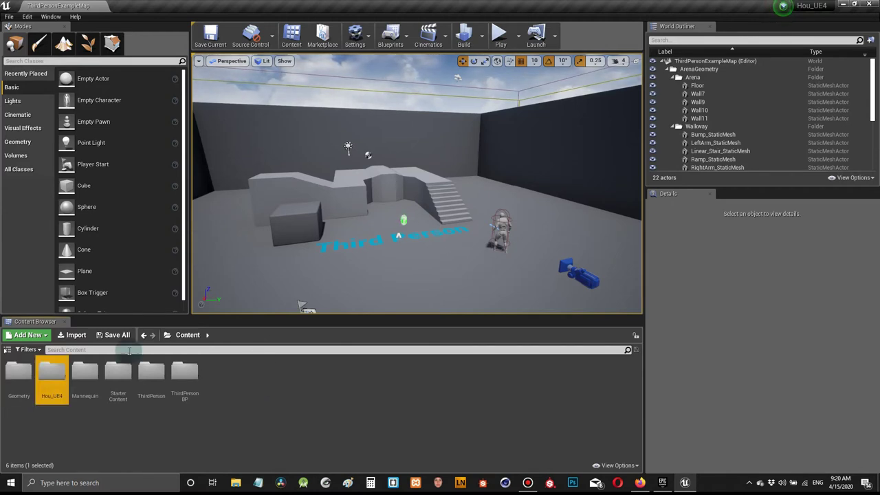
double_click(56, 374)
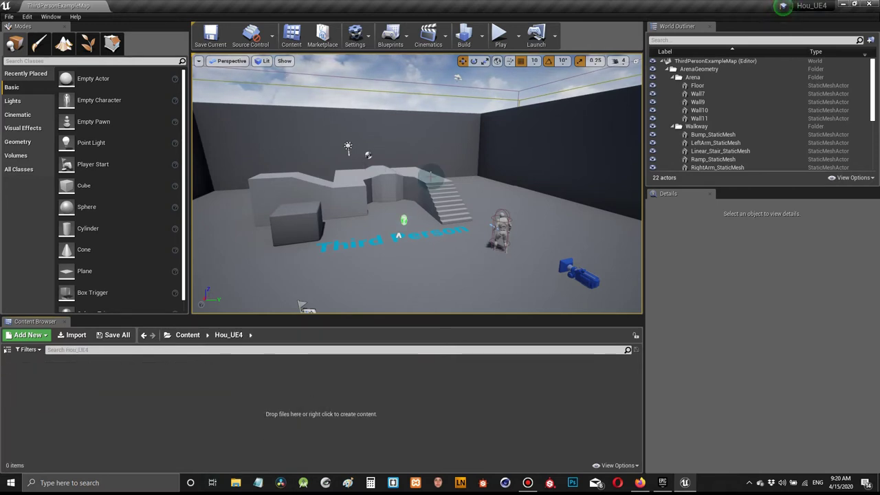
click(236, 484)
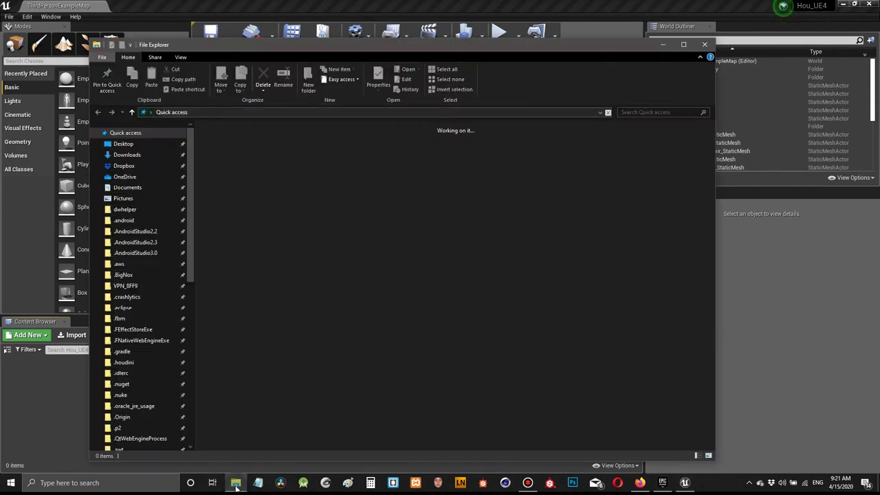
- Open Desktop\Hou_UE4 in Explorer, move it beside Unreal, and select UE4_Anim
click(122, 145)
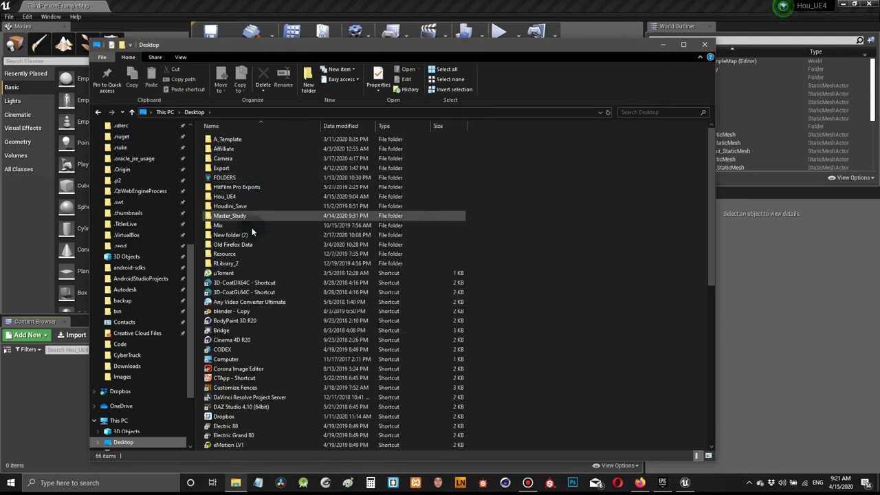
click(236, 197)
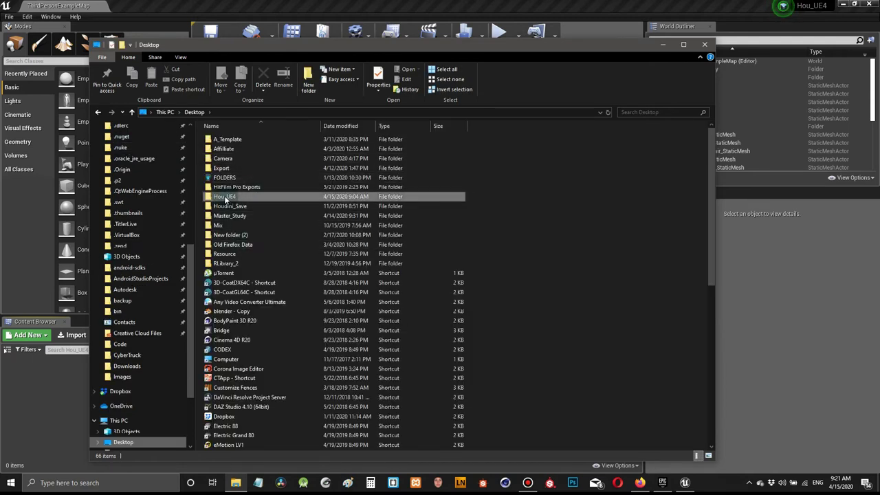
double_click(229, 197)
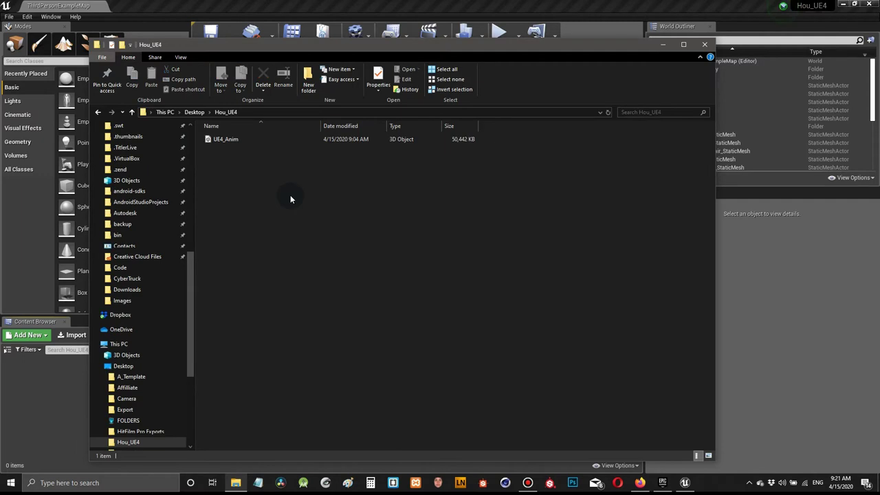
drag(295, 48, 824, 217)
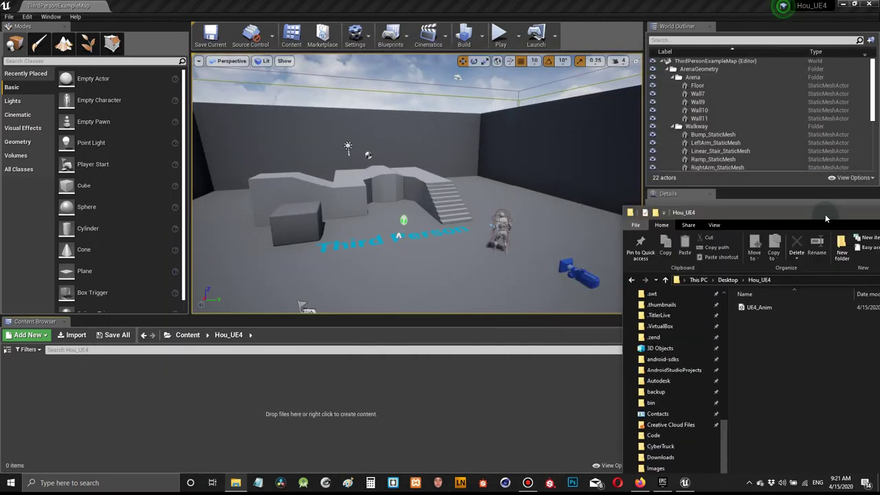
click(755, 308)
drag(743, 217, 760, 219)
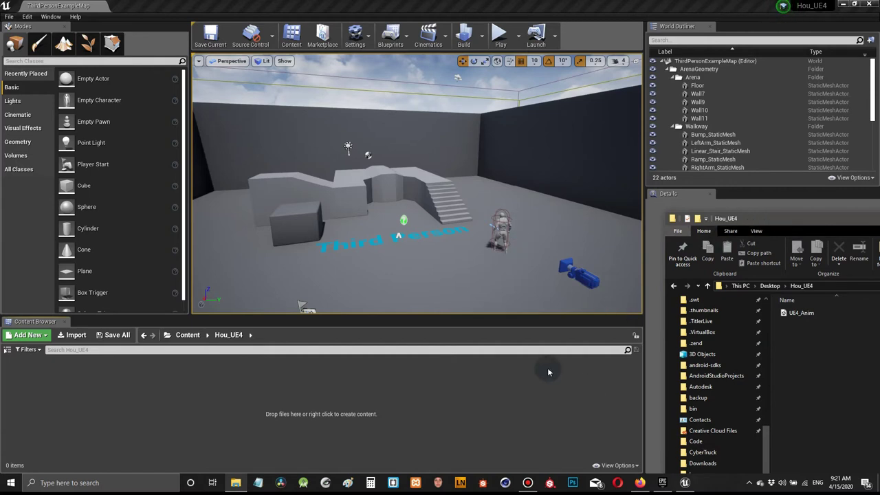
click(797, 312)
- Drag UE4_Anim.fbx into the Hou_UE4 content folder, leaving the import Skeleton as None
drag(781, 300, 231, 411)
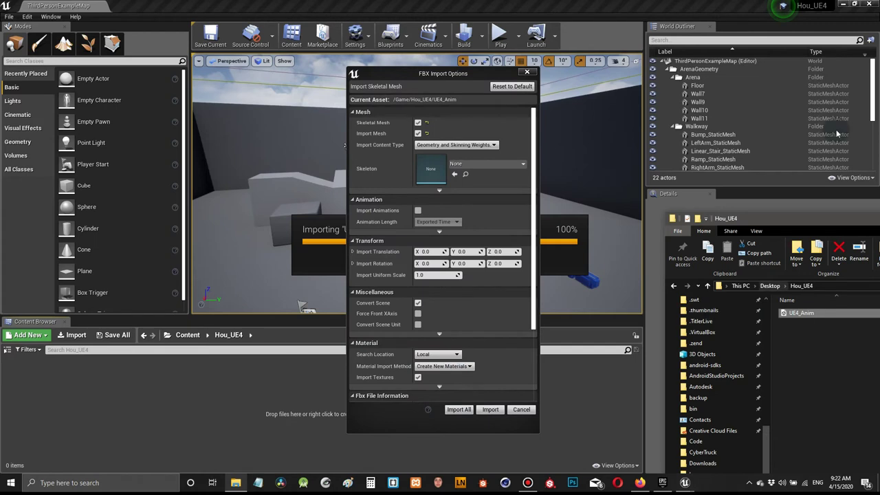
click(711, 12)
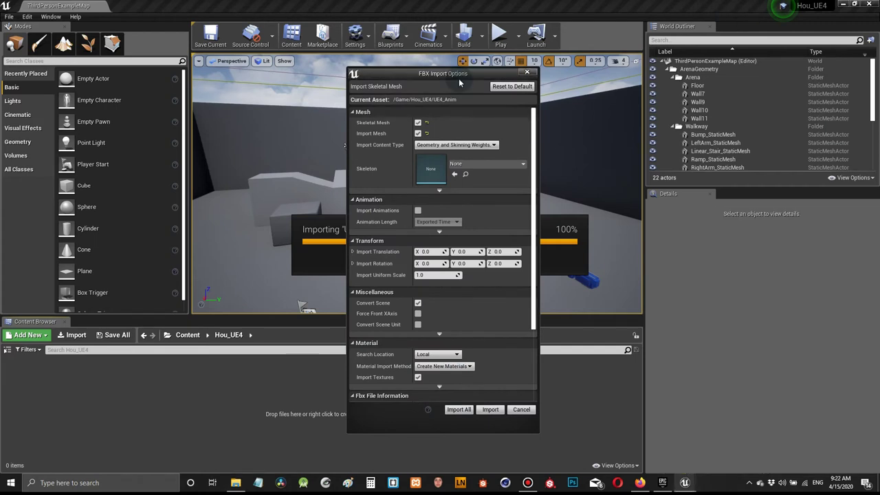
drag(481, 72, 367, 81)
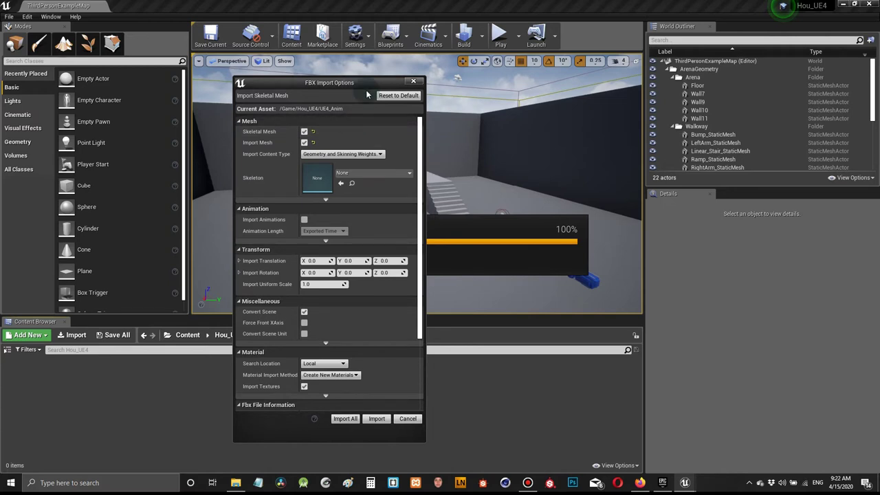
mouse_move(378, 88)
mouse_down()
mouse_move(489, 97)
mouse_move(395, 64)
mouse_move(376, 76)
mouse_up()
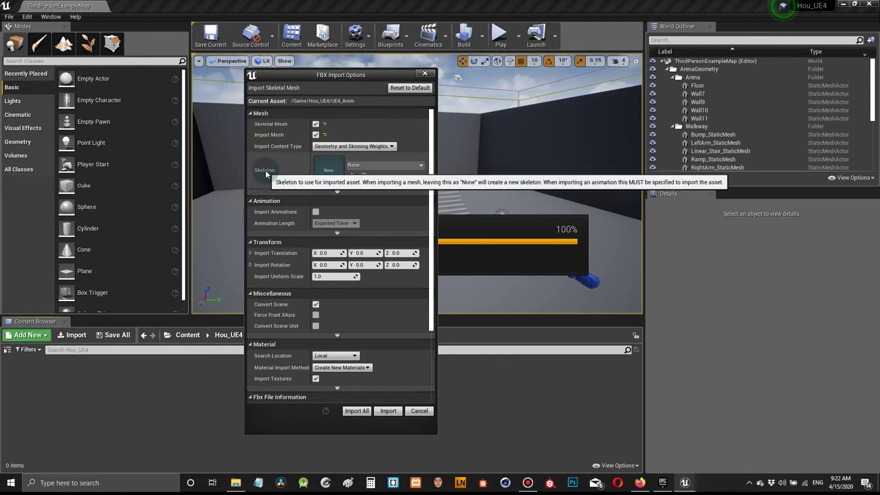
click(396, 165)
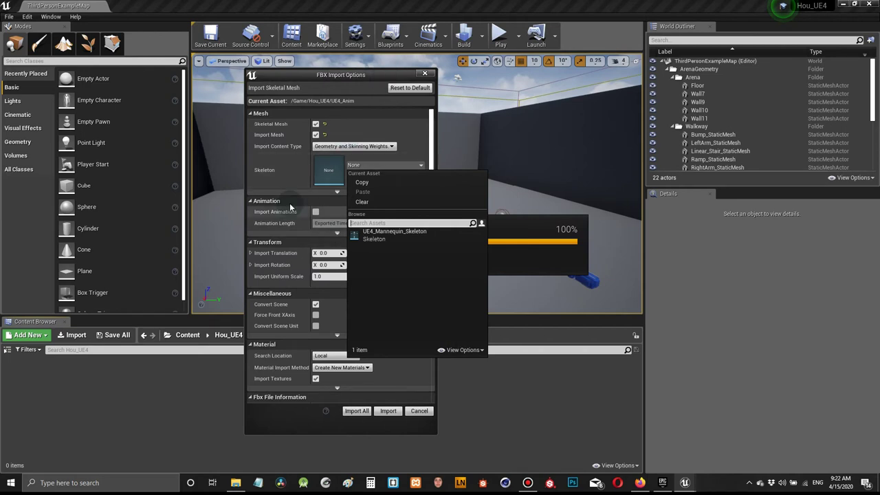
click(288, 179)
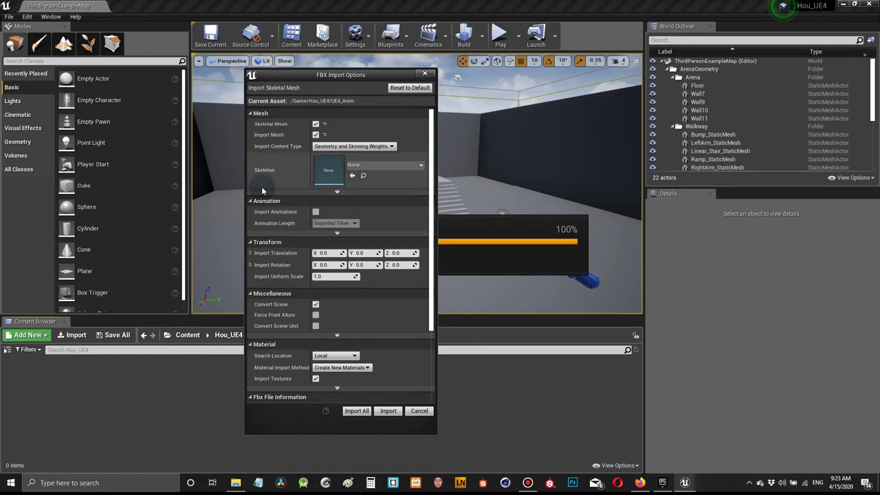
- Enable Import Animations for UE4_Anim and set Animation Length to Animated Time
click(315, 213)
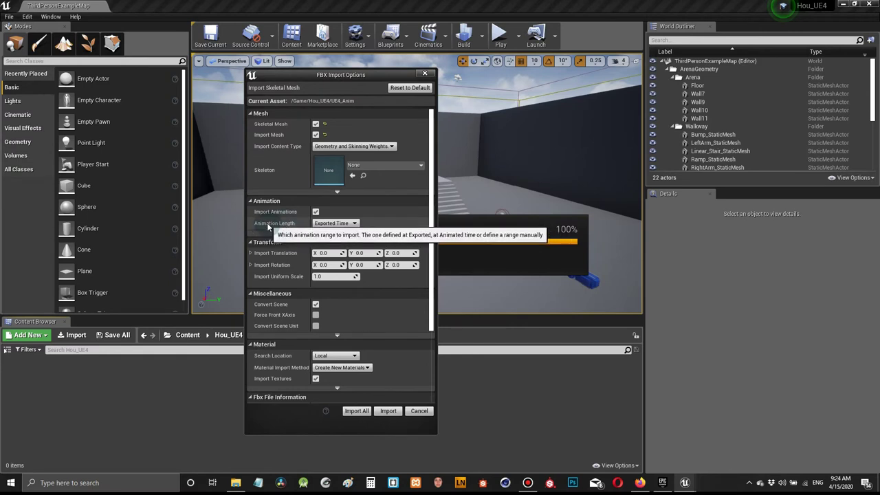
click(345, 224)
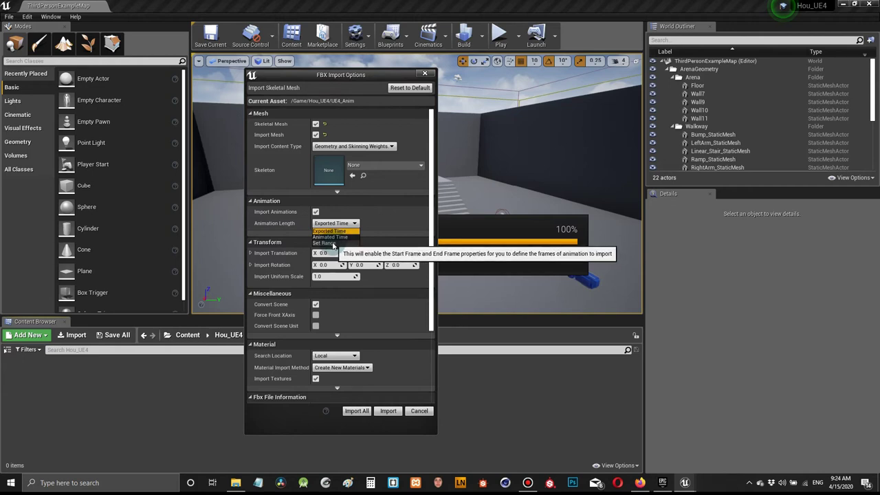
click(334, 236)
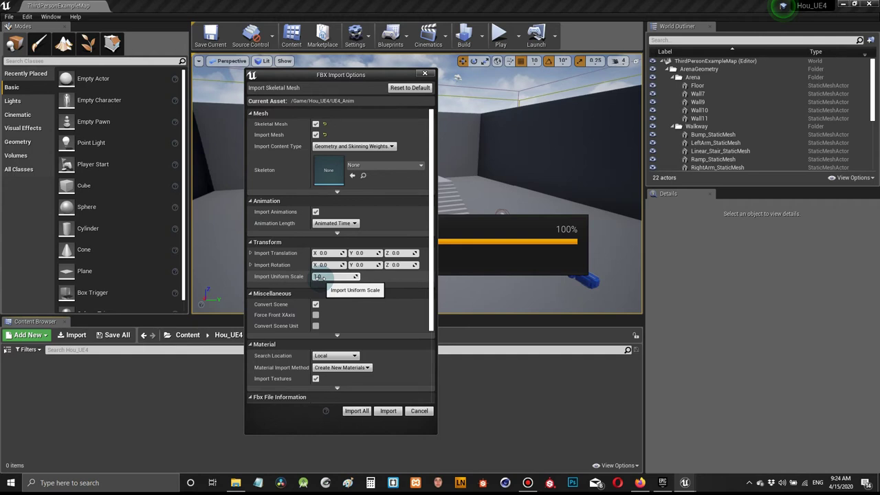
- Change the FBX Import Uniform Scale from 1.0 to 100.0, keeping Convert Scene on
click(320, 277)
text(0.01)
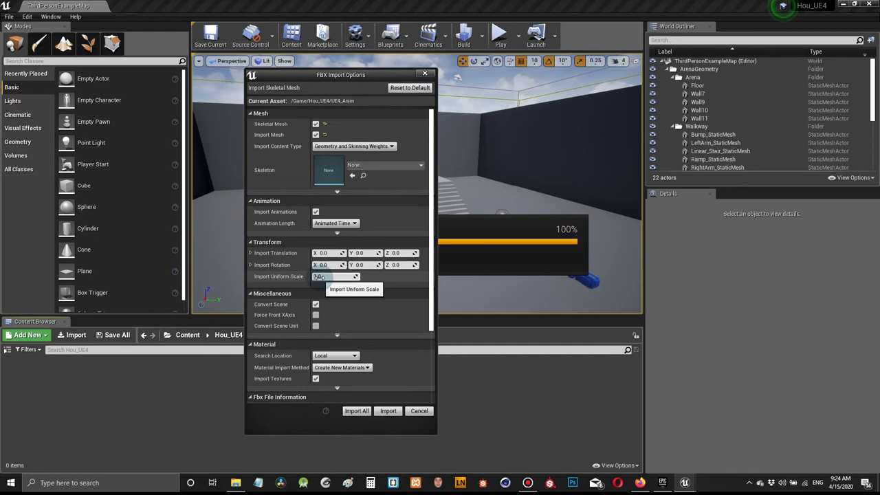
click(330, 277)
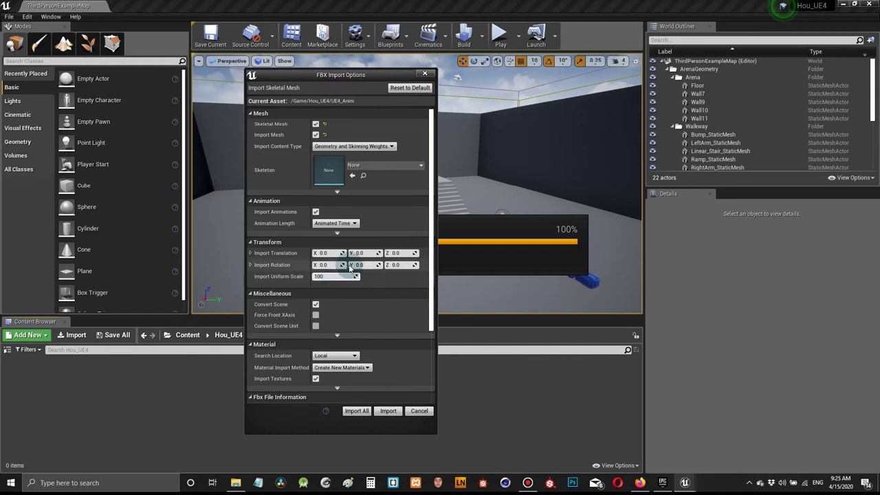
click(318, 277)
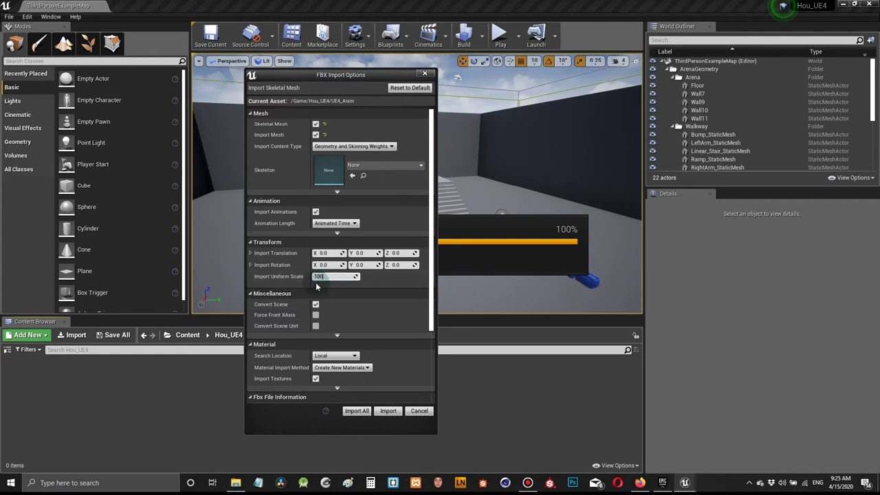
key(Return)
click(284, 283)
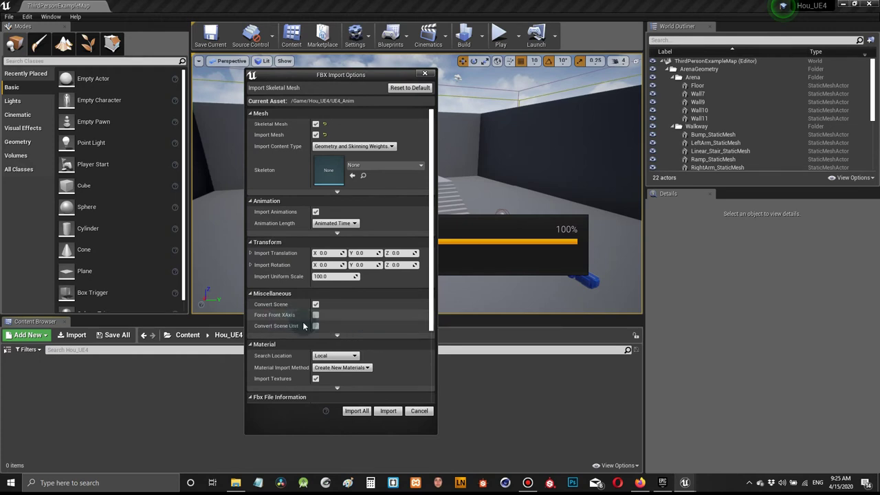
scroll(433, 309, down, 3)
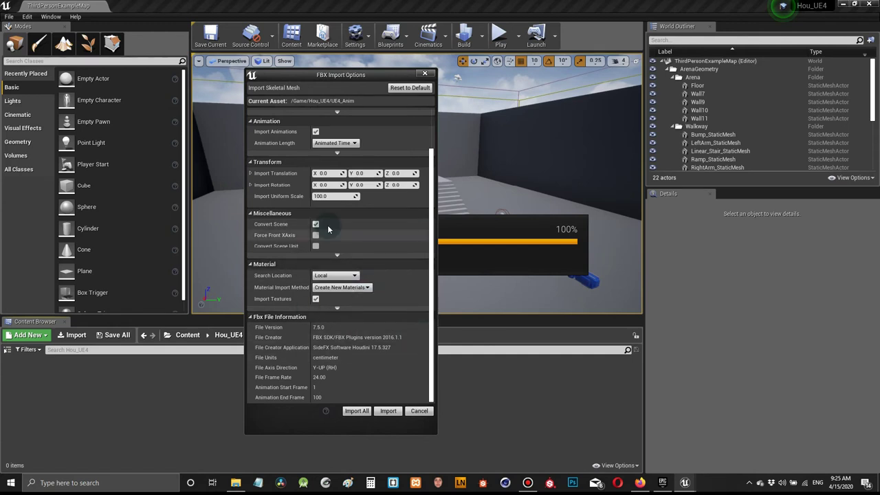
scroll(424, 272, up, 2)
scroll(427, 270, up, 2)
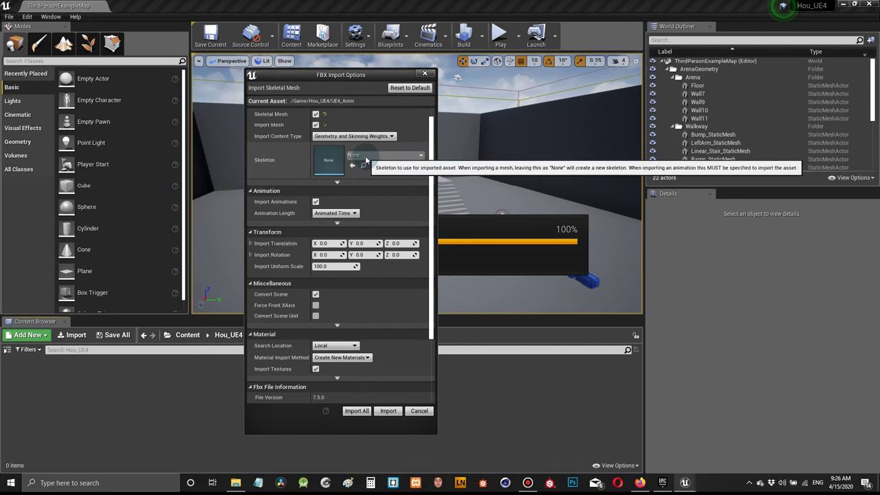
click(366, 156)
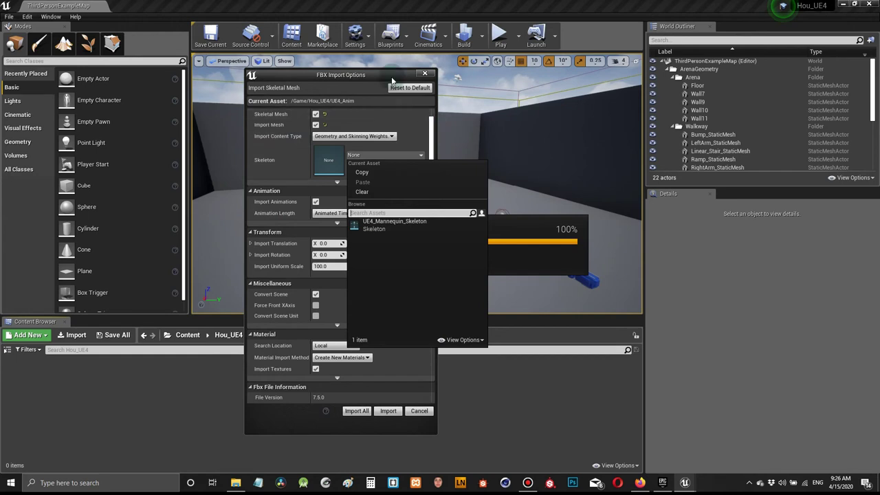
click(287, 171)
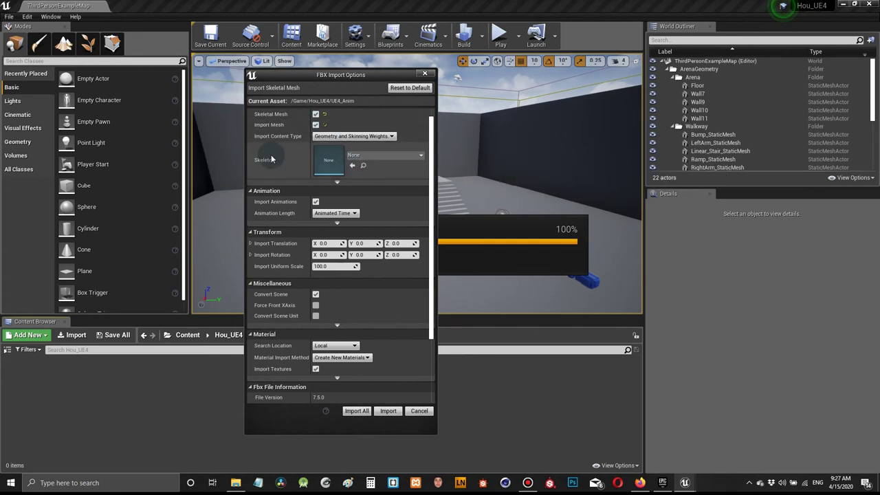
click(374, 155)
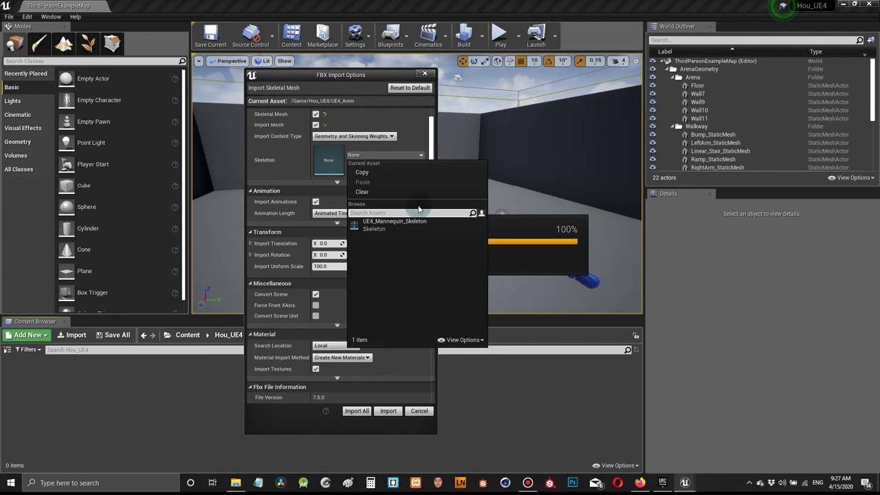
click(261, 175)
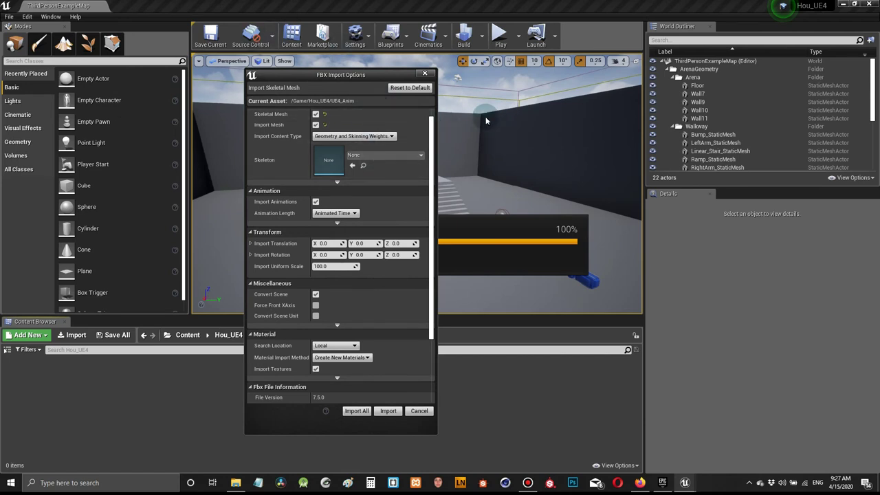
- Review the FBX Import Options, then Import All to bring UE4_Anim into Hou_UE4
scroll(432, 177, down, 5)
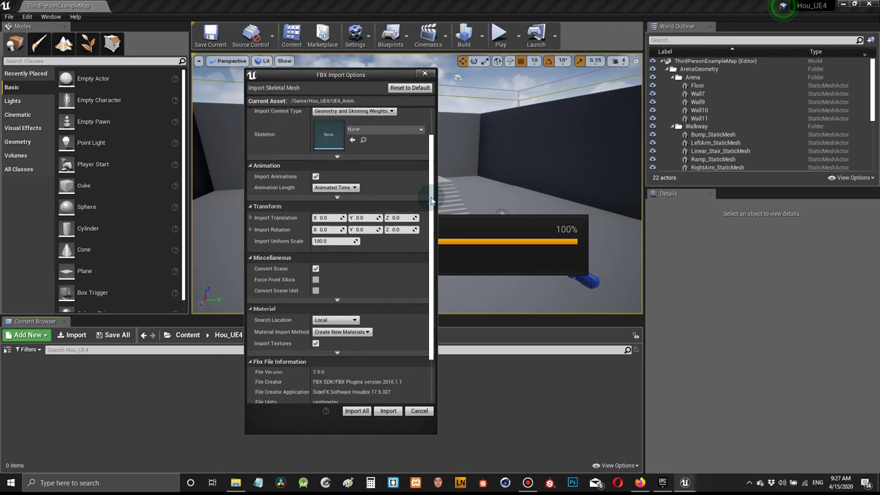
scroll(431, 178, up, 4)
scroll(431, 178, up, 1)
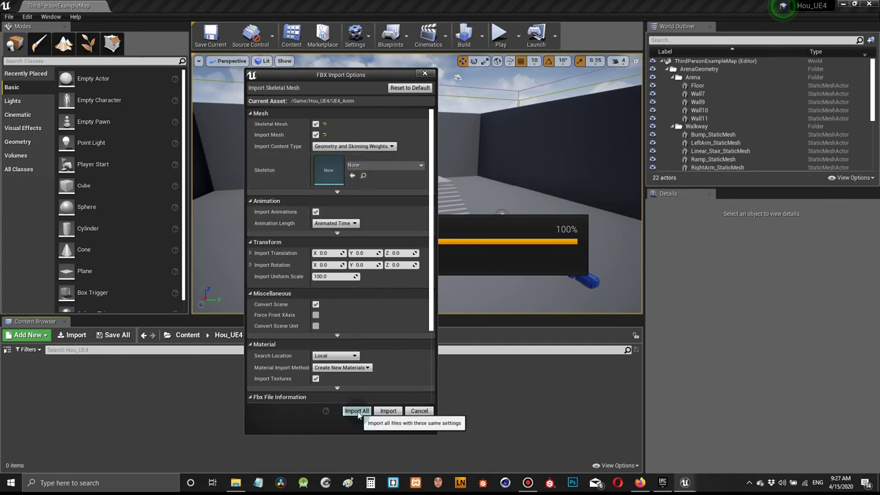
click(357, 411)
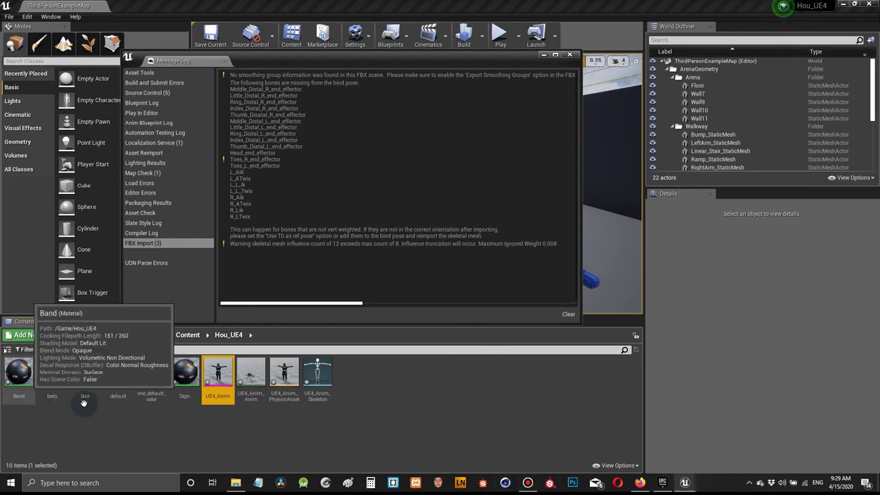
- Close the FBX import Message Log to return to the level viewport
mouse_move(66, 409)
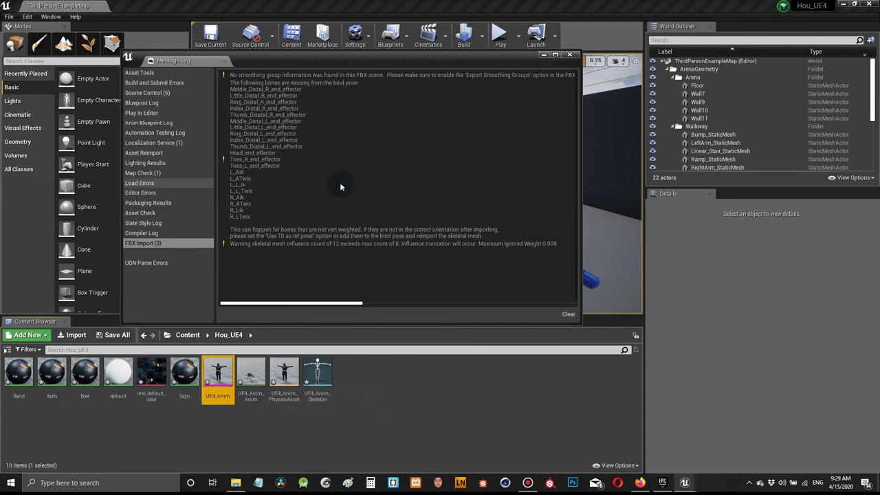
click(569, 56)
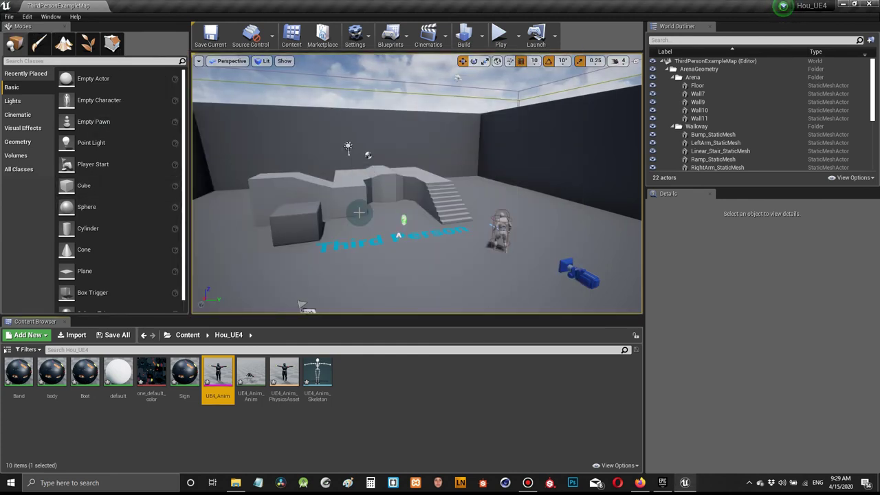
- Open UE4_Anim_PhysicsAsset, preview the 4.125-second UE4_Anim_Anim in Animation mode, then close the editor
double_click(286, 385)
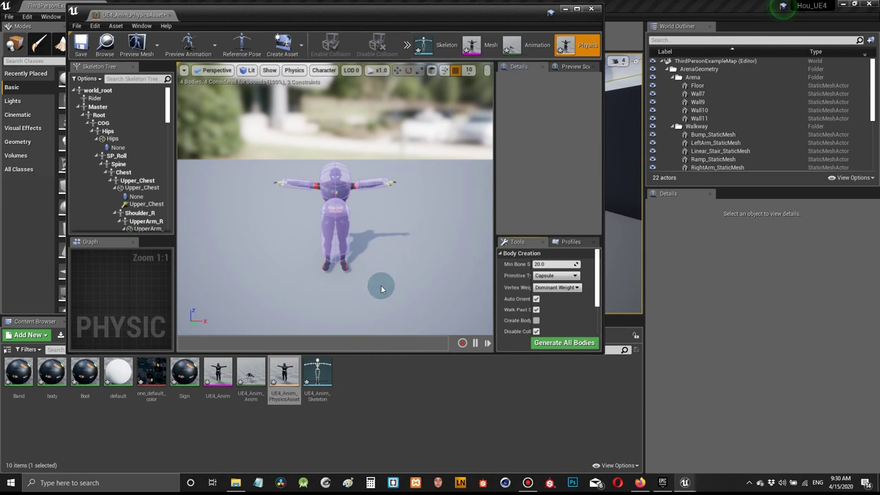
click(533, 46)
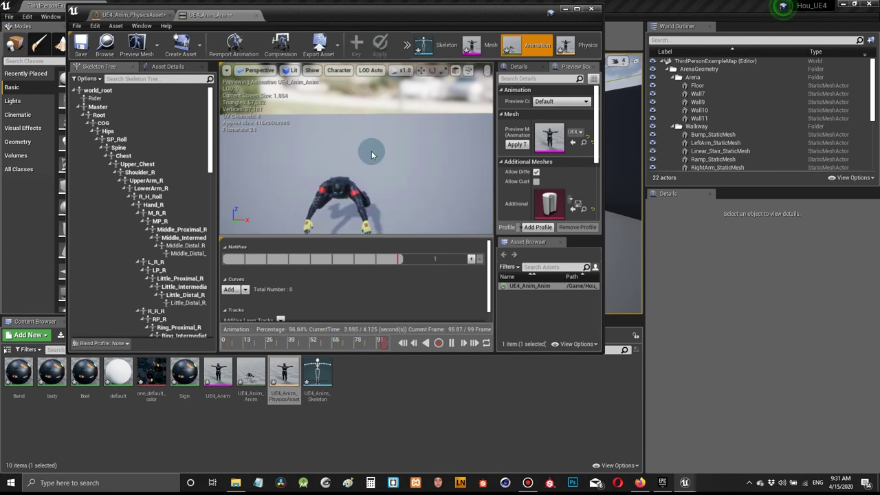
drag(363, 151, 204, 122)
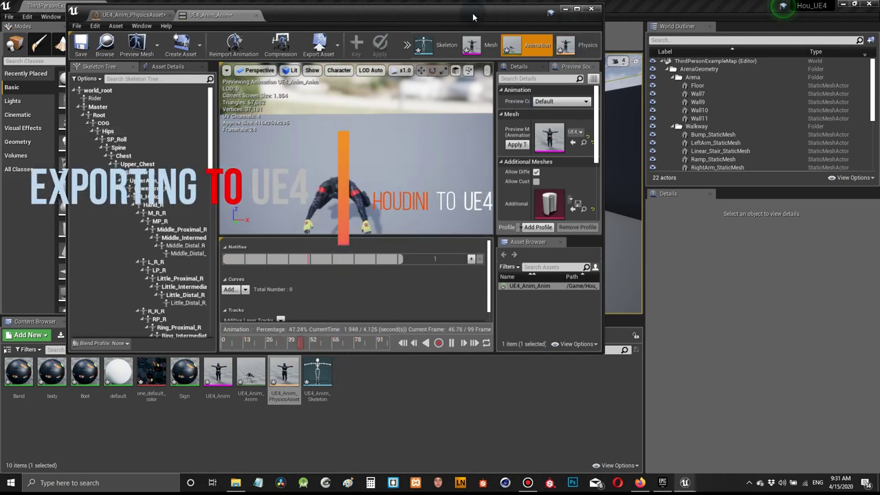
click(590, 9)
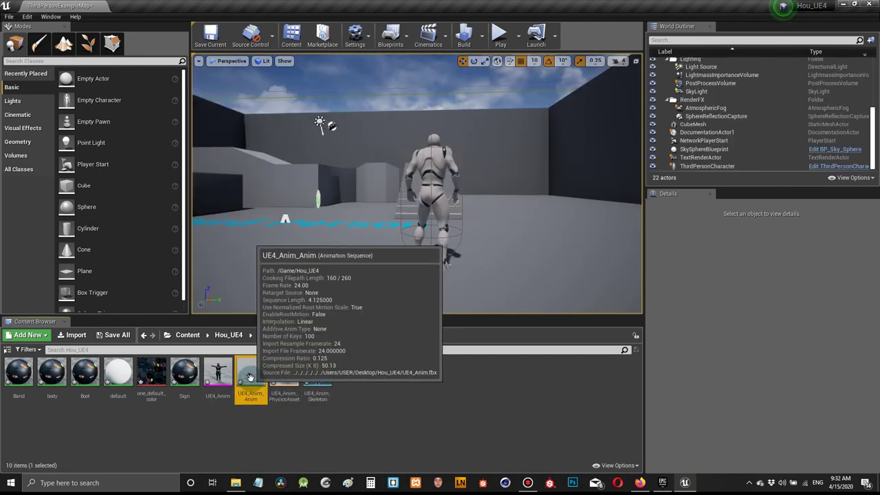
- Drop UE4_Anim_Anim into the level beside the mannequin and Play to watch it loop
drag(250, 377, 377, 254)
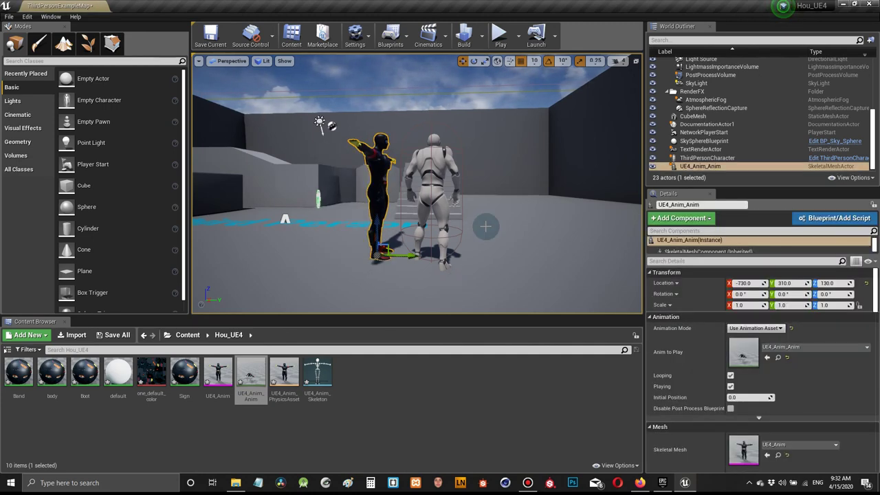
click(500, 34)
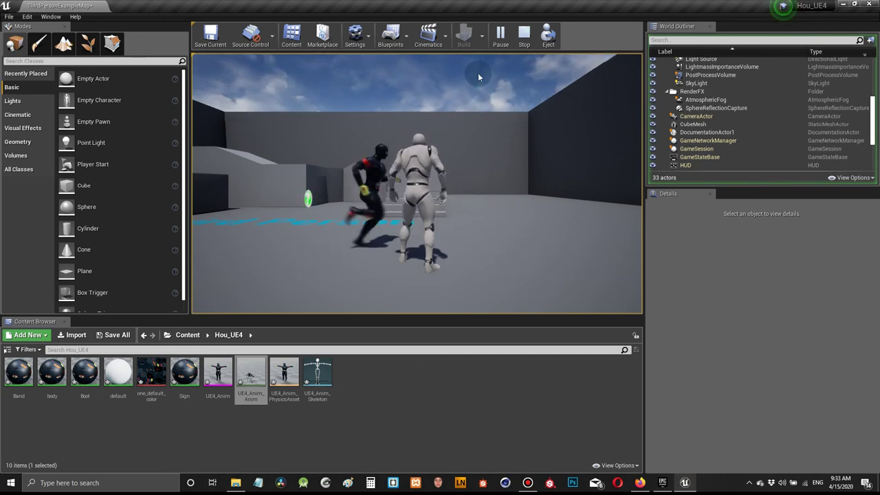
click(486, 97)
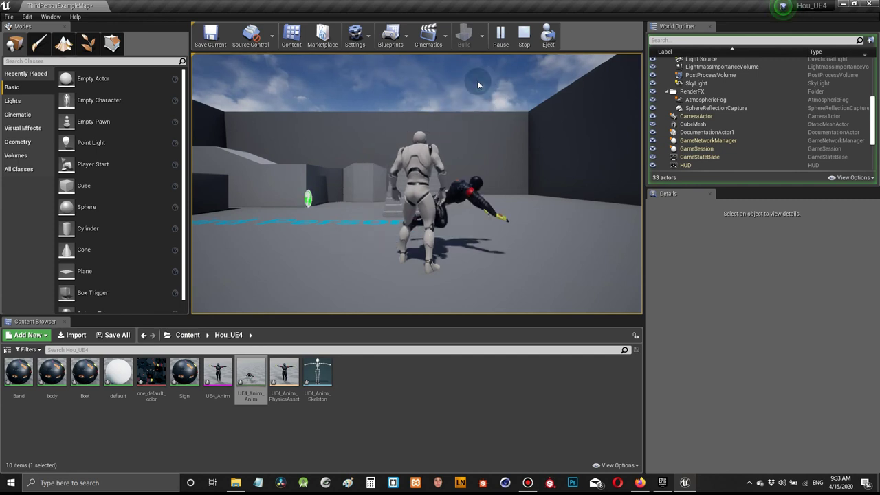